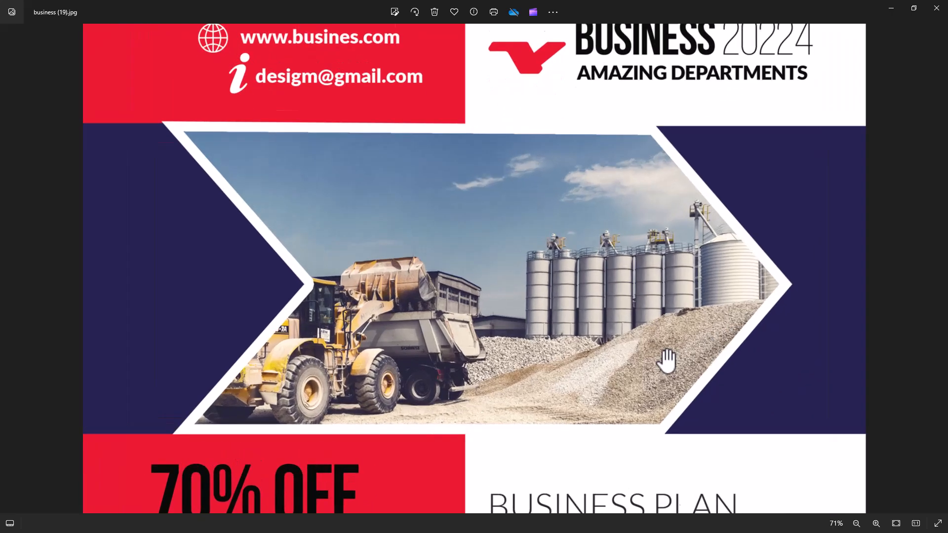
Examine the flyer previews business (19), business (20) and business 2 (1), viewing their details up close
scroll(681, 260, "down", 5)
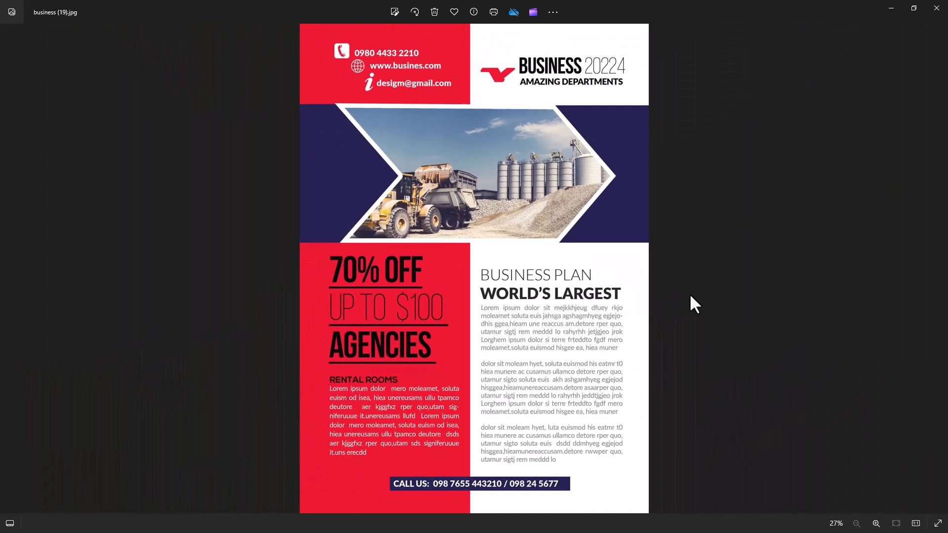
left_click(940, 271)
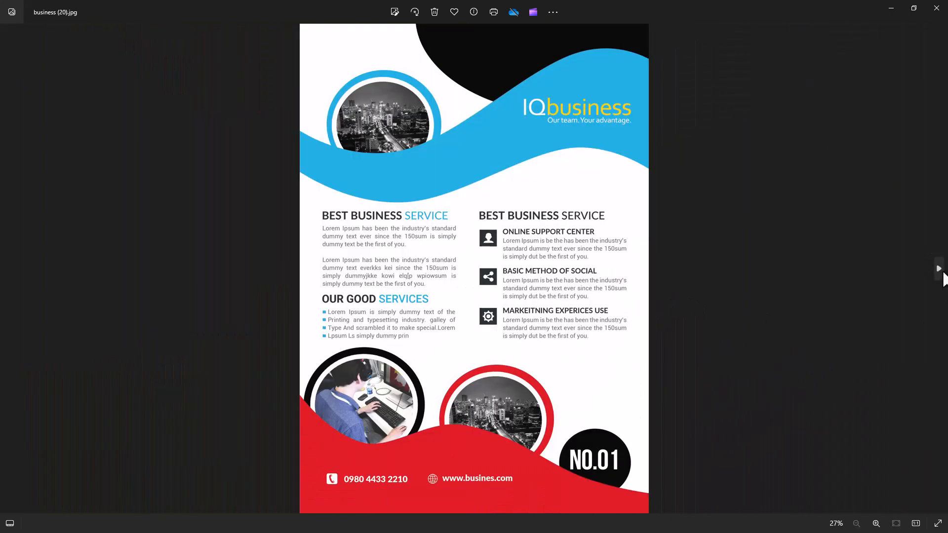
left_click(939, 269)
scroll(620, 338, "up", 5)
mouse_move(626, 345)
left_mouse_down()
mouse_move(626, 190)
mouse_move(636, 333)
left_mouse_up()
scroll(641, 328, "up", 8)
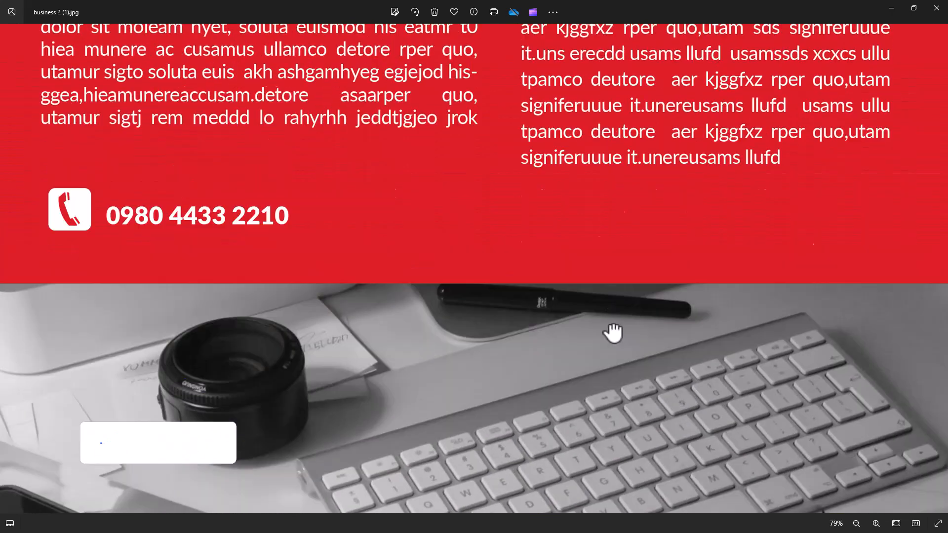
scroll(613, 395, "down", 3)
scroll(616, 395, "down", 2)
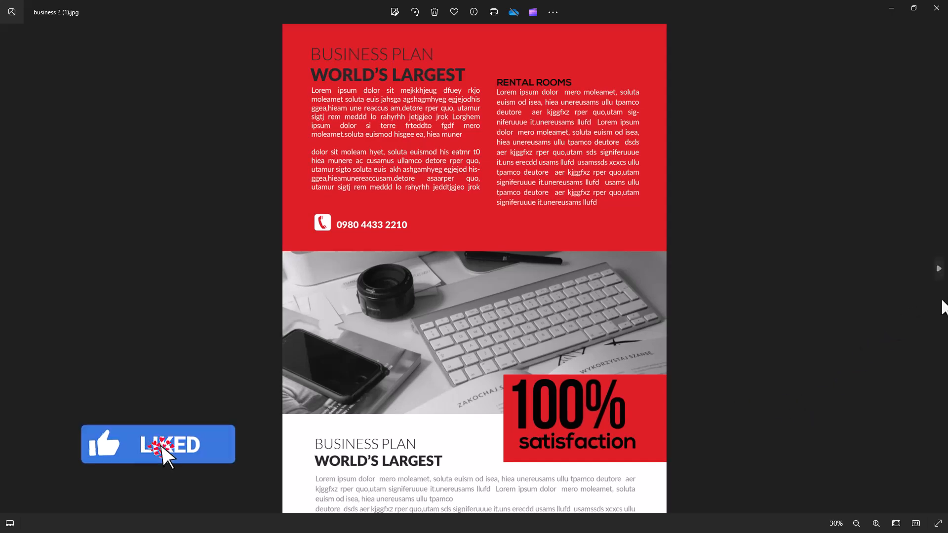
Examine the flyer previews business 2 (2) and business 2 (3) up close, from the header to the lower text sections
left_click(938, 268)
scroll(454, 345, "up", 3)
left_click_drag(465, 271, 508, 360)
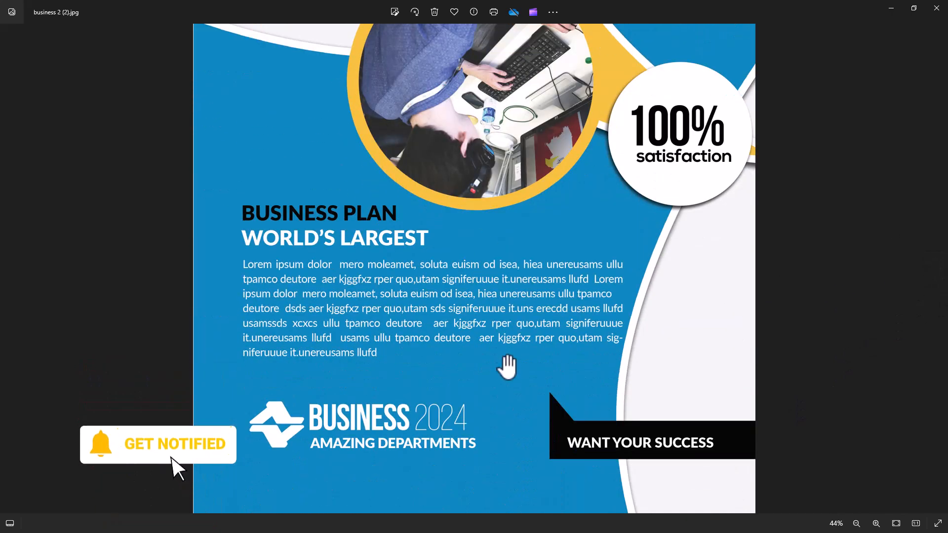
scroll(501, 363, "down", 2)
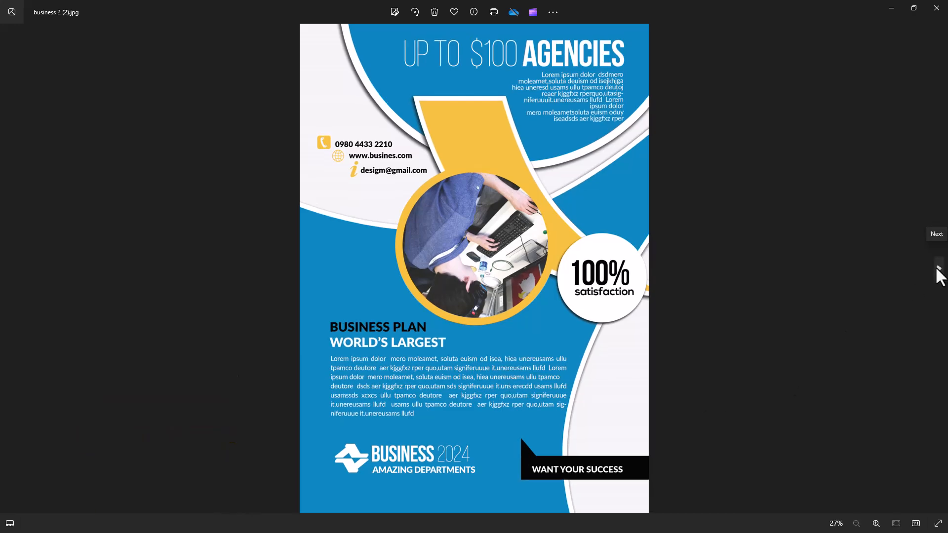
left_click(938, 268)
scroll(554, 307, "up", 3)
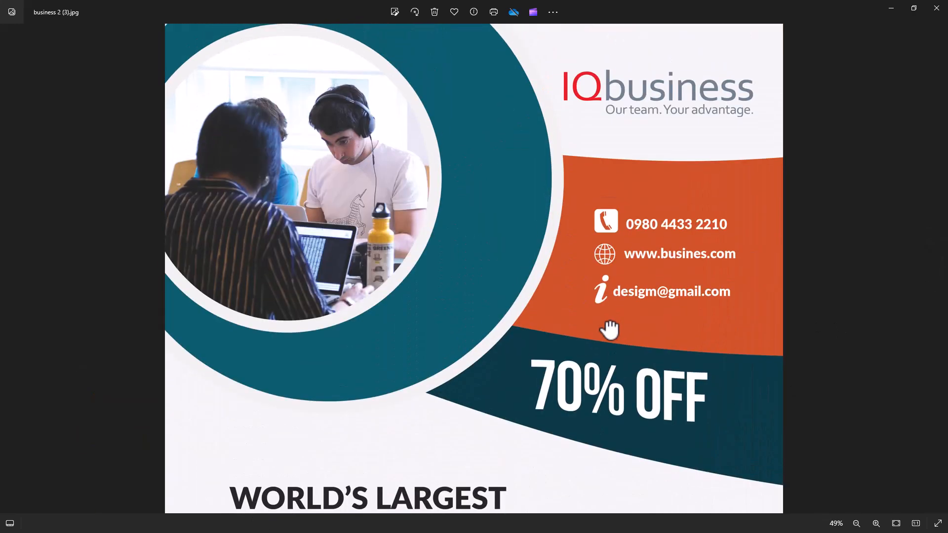
left_click_drag(610, 330, 590, 74)
scroll(704, 398, "down", 2)
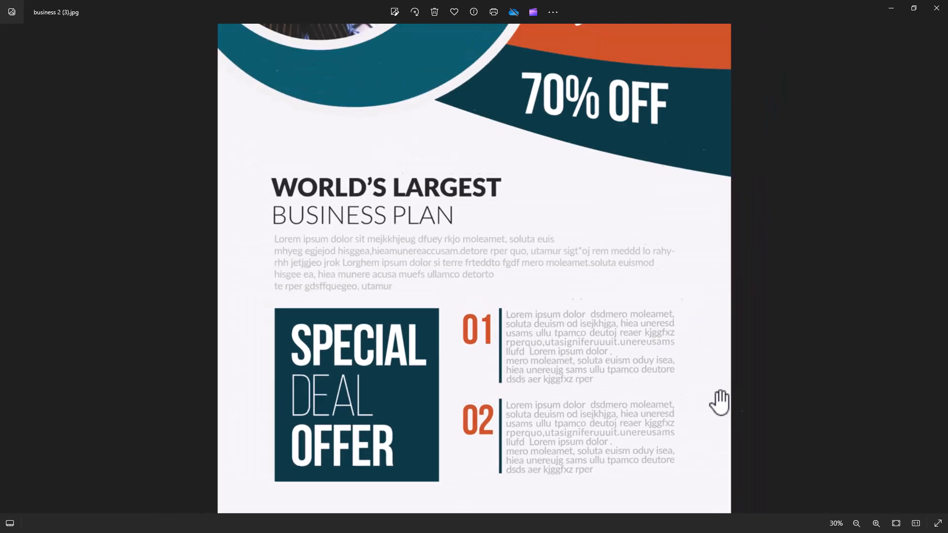
Examine the flyer previews business 2 (4) and business 2 (6), including their numbered points and text blocks
key("Right")
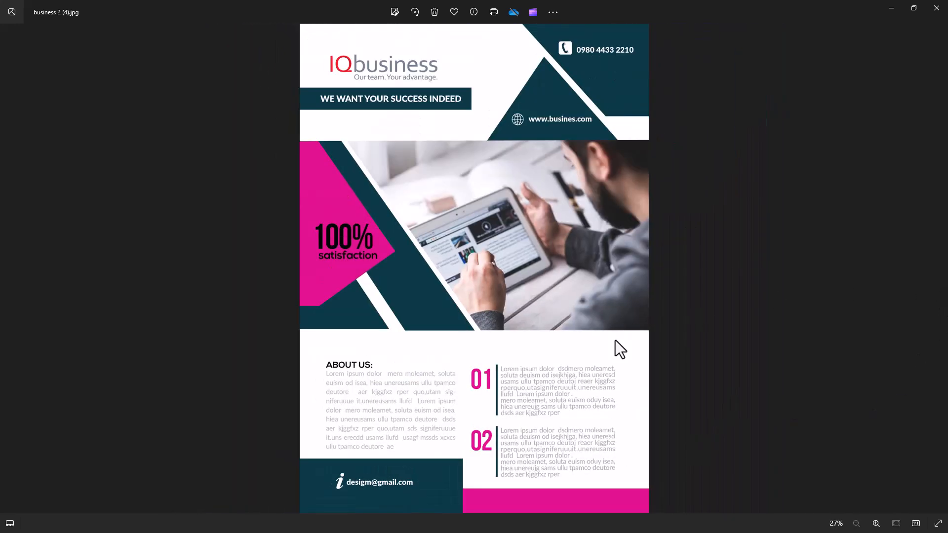
scroll(615, 340, "up", 2)
left_click_drag(573, 358, 580, 220)
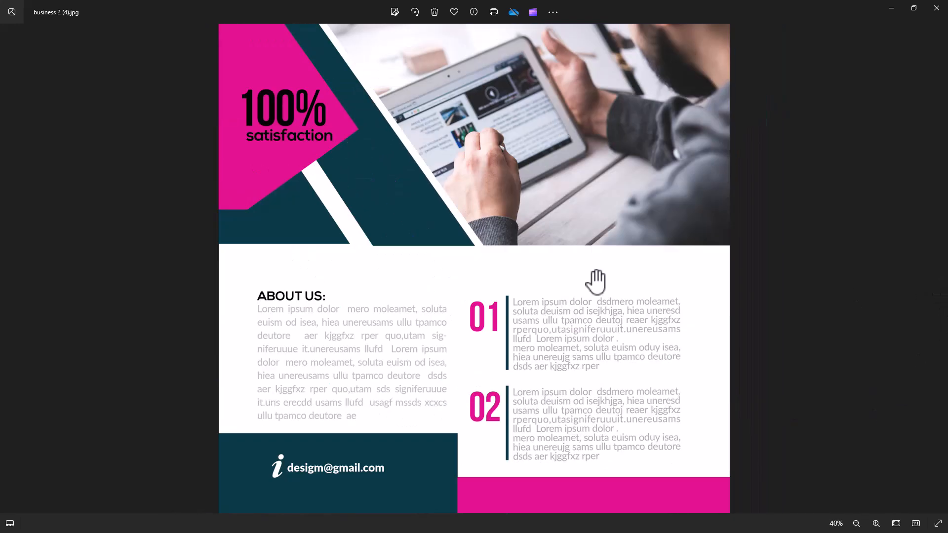
scroll(857, 417, "down", 2)
left_click(937, 300)
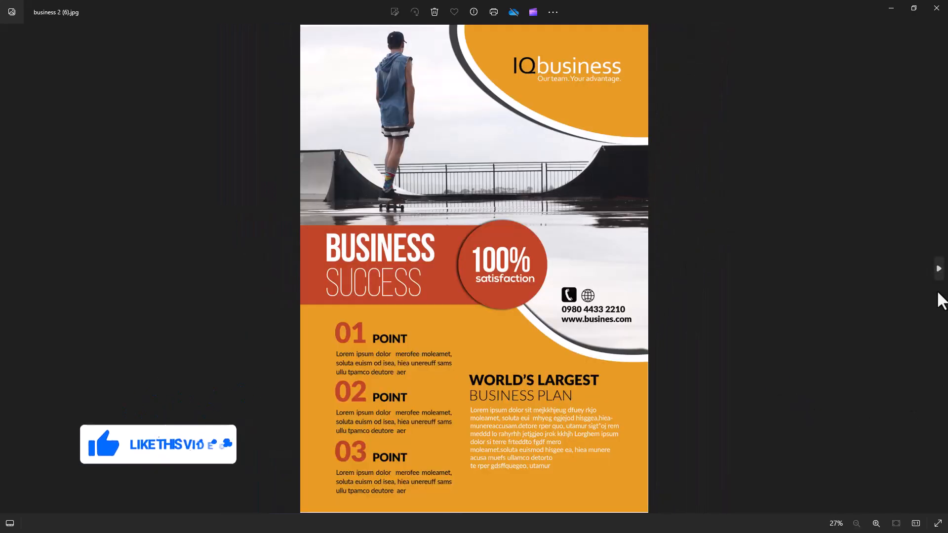
scroll(457, 407, "up", 2)
left_click_drag(511, 258, 488, 211)
scroll(599, 408, "up", 1)
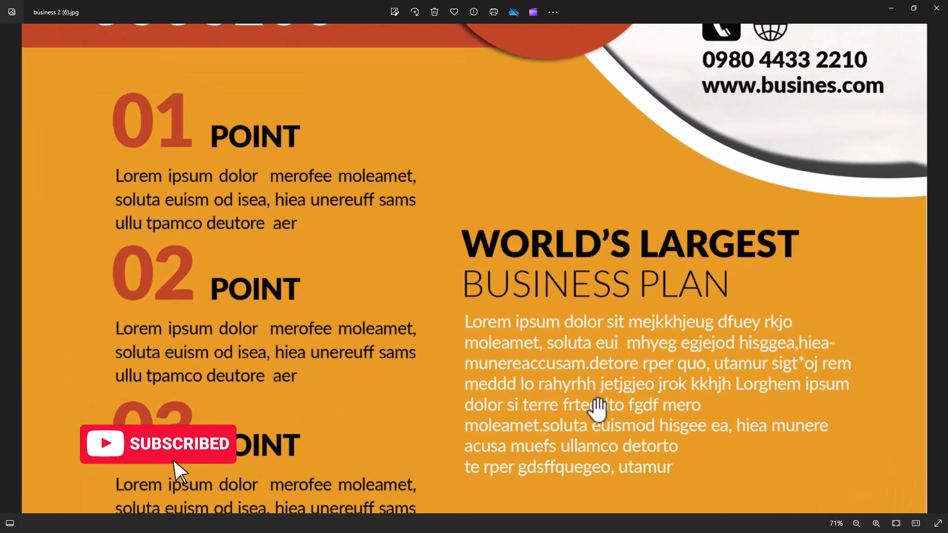
scroll(869, 417, "down", 2)
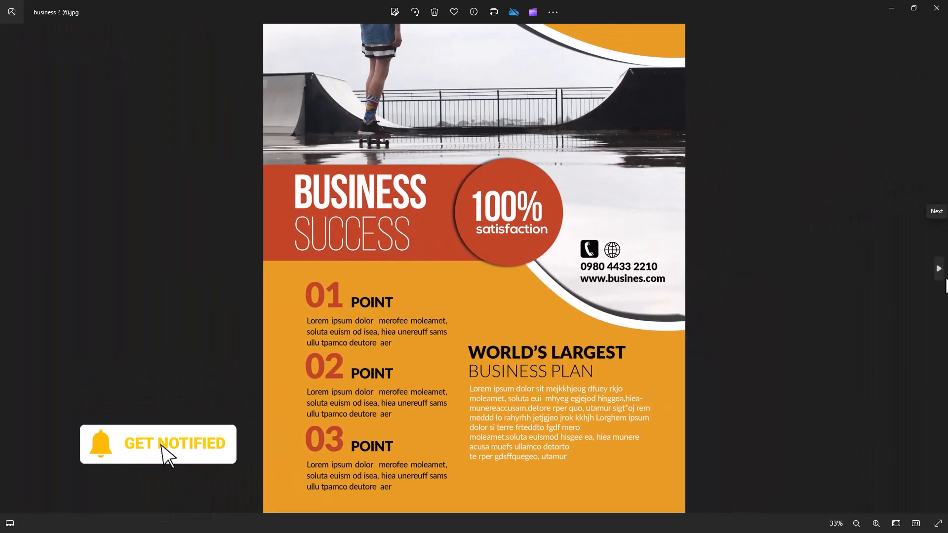
Examine the green flyer preview business 2 (7) up close, covering its photos, headings and offer text
left_click(943, 279)
scroll(624, 332, "up", 2)
left_click_drag(662, 152, 666, 200)
left_click_drag(662, 344, 626, 213)
scroll(621, 323, "up", 2)
left_click_drag(620, 323, 660, 317)
scroll(658, 249, "down", 2)
left_click_drag(662, 168, 659, 269)
scroll(659, 269, "down", 2)
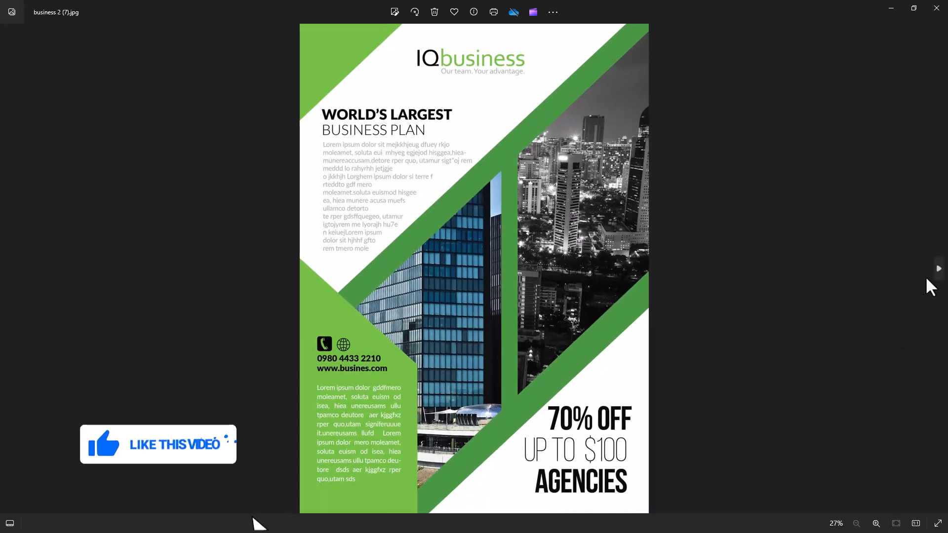
Examine the flyer previews business 2 (8) and business 2 (9) up close, followed by the next flyer in the folder
left_click(937, 268)
scroll(590, 326, "up", 3)
left_click_drag(591, 326, 609, 98)
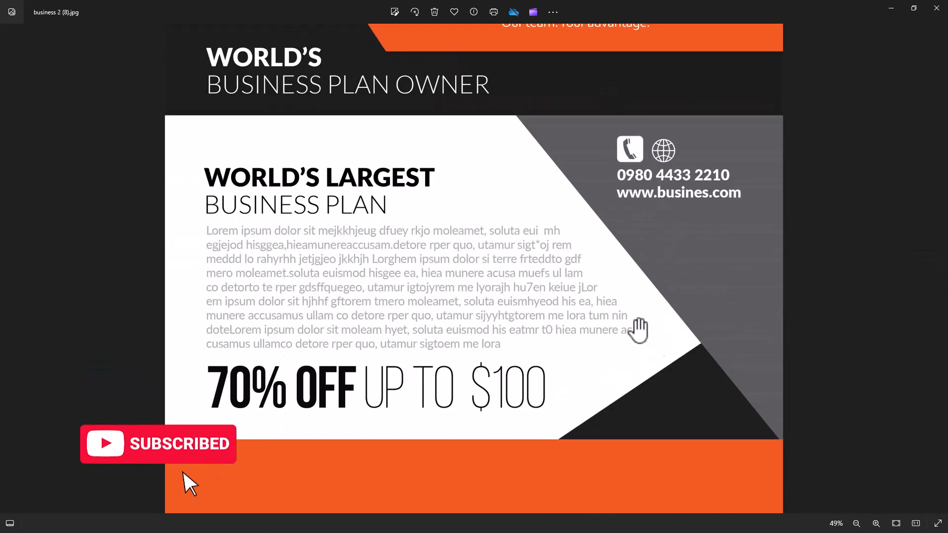
scroll(628, 315, "down", 3)
left_click(939, 272)
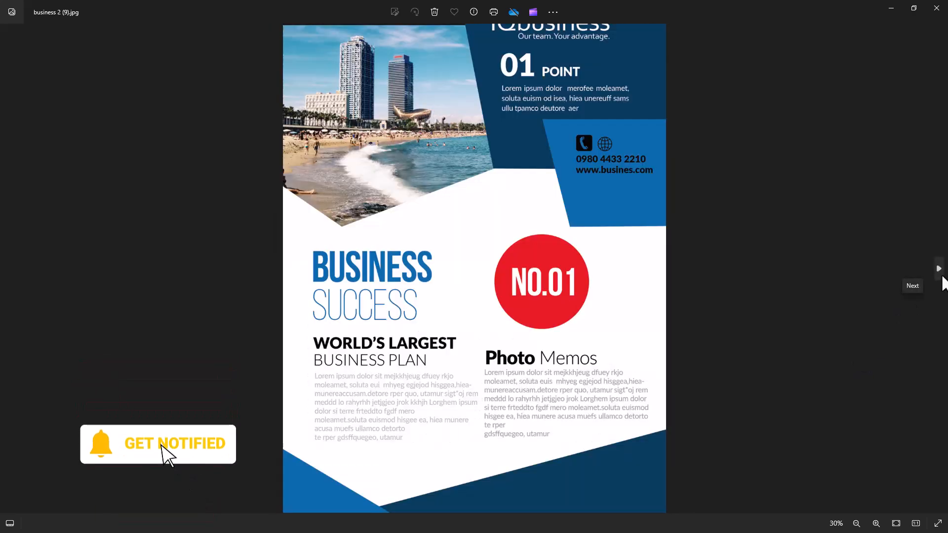
scroll(620, 267, "up", 2)
left_click_drag(629, 178, 603, 131)
left_click_drag(609, 313, 616, 123)
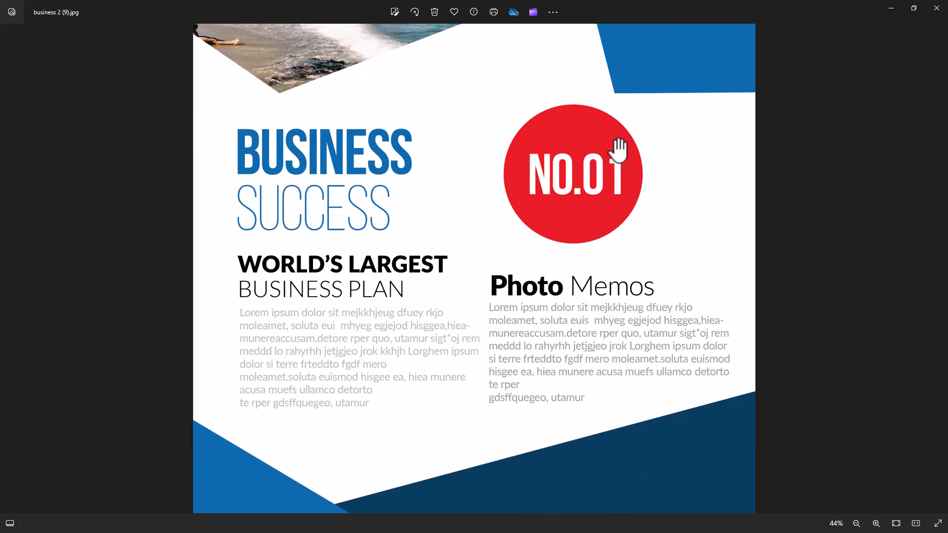
scroll(652, 247, "down", 3)
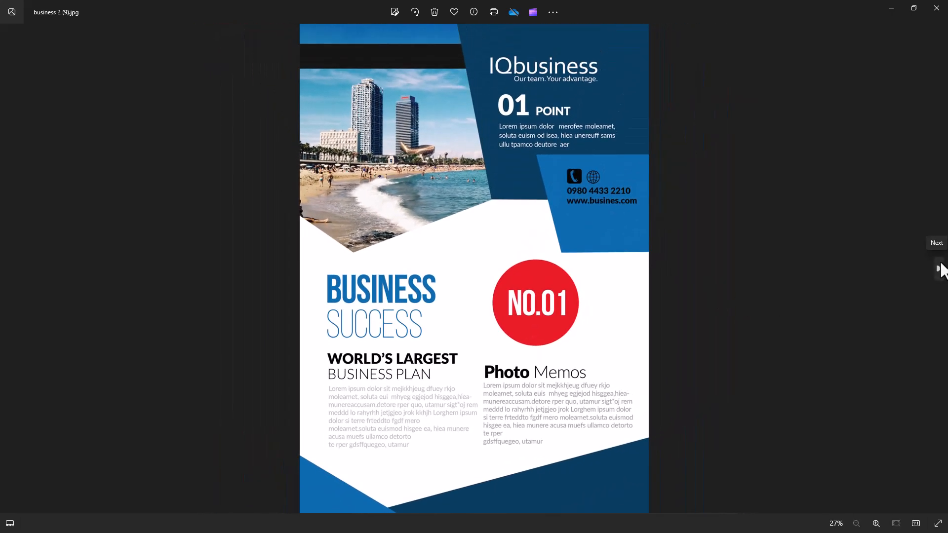
left_click(940, 269)
scroll(563, 254, "up", 5)
left_click_drag(587, 137, 601, 363)
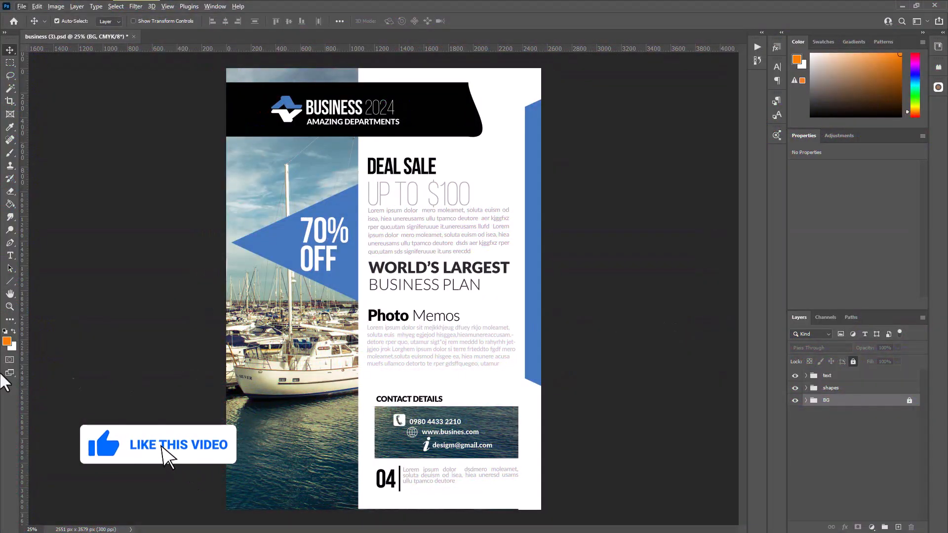
In Photoshop, inspect the business (3).psd flyer up close and fit the whole page on screen
left_click(430, 265)
scroll(372, 198, "up", 3)
scroll(378, 213, "down", 5)
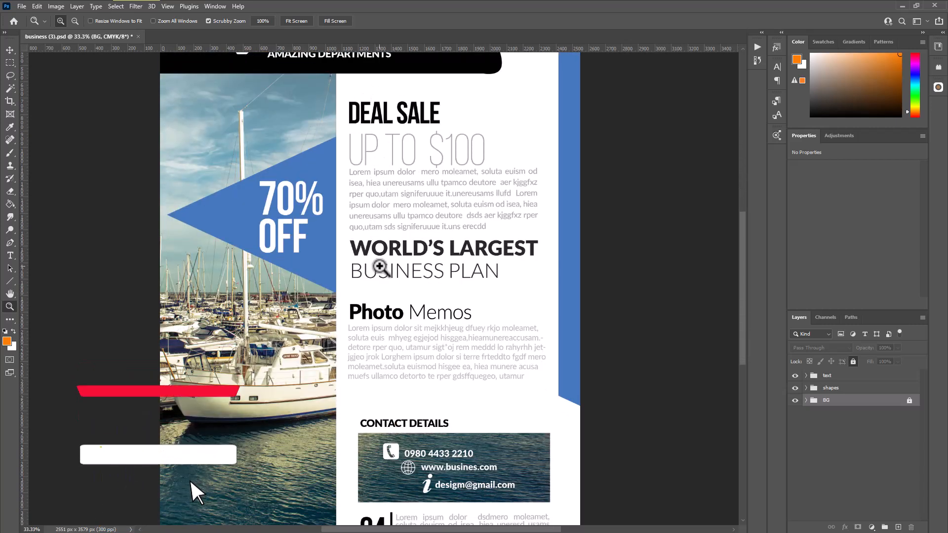
right_click(260, 188)
left_click(271, 192)
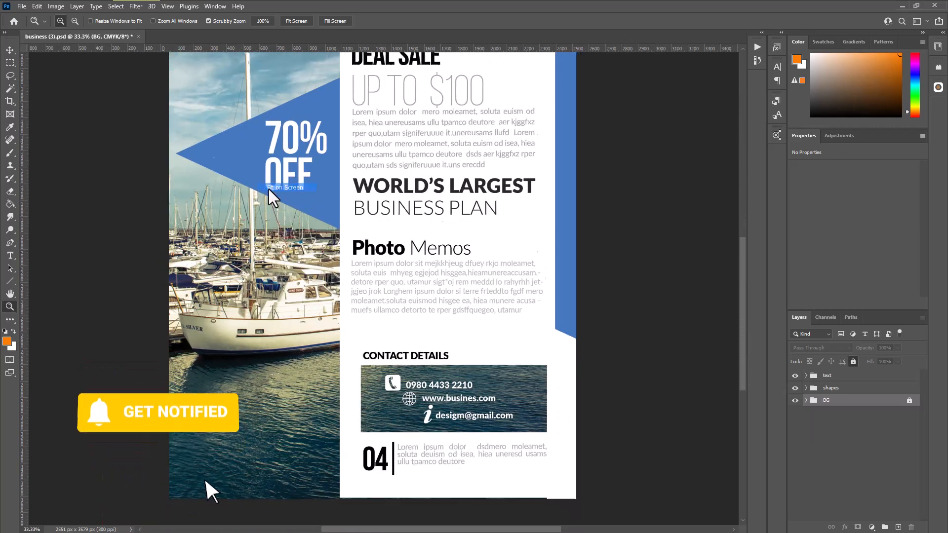
Toggle the visibility of the text and shapes groups off and on to check what each contains
left_click(828, 376)
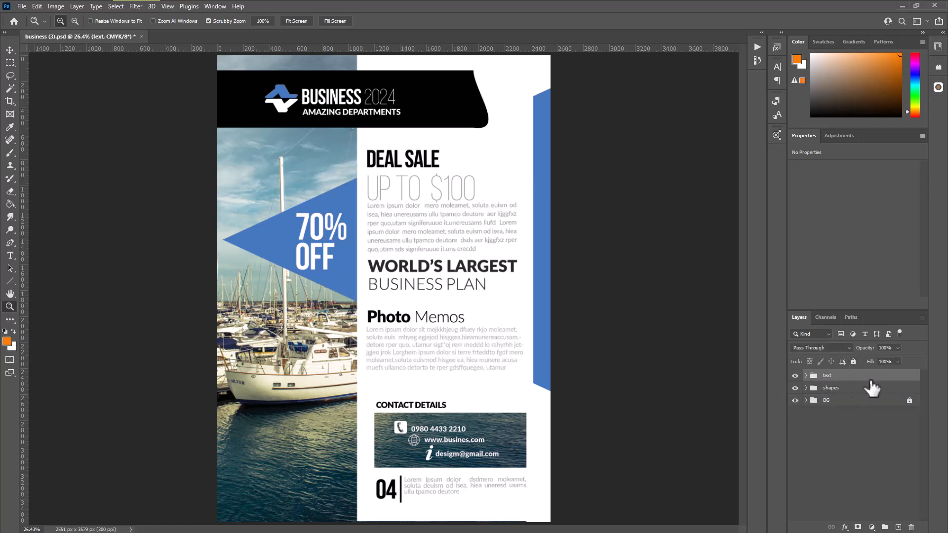
left_click(795, 376)
left_click(838, 388)
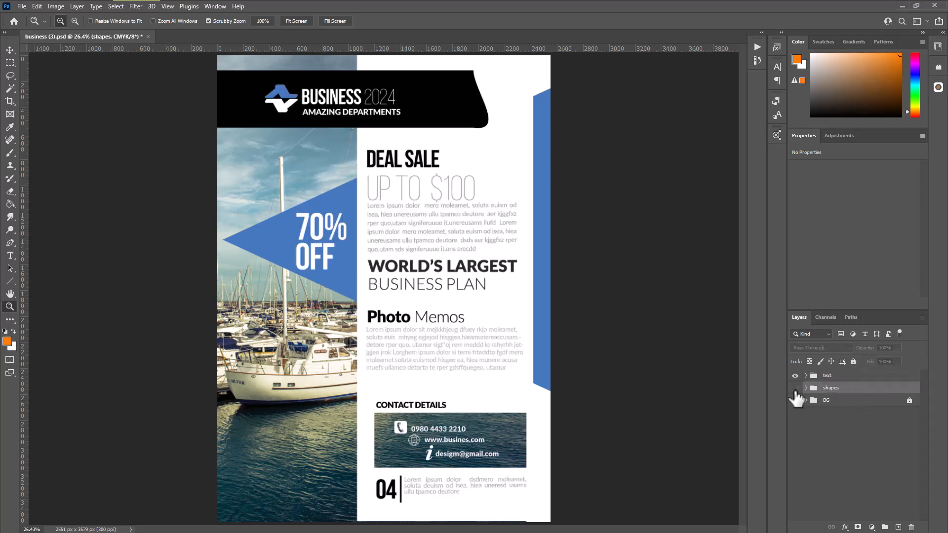
left_click(795, 388)
left_click(795, 388)
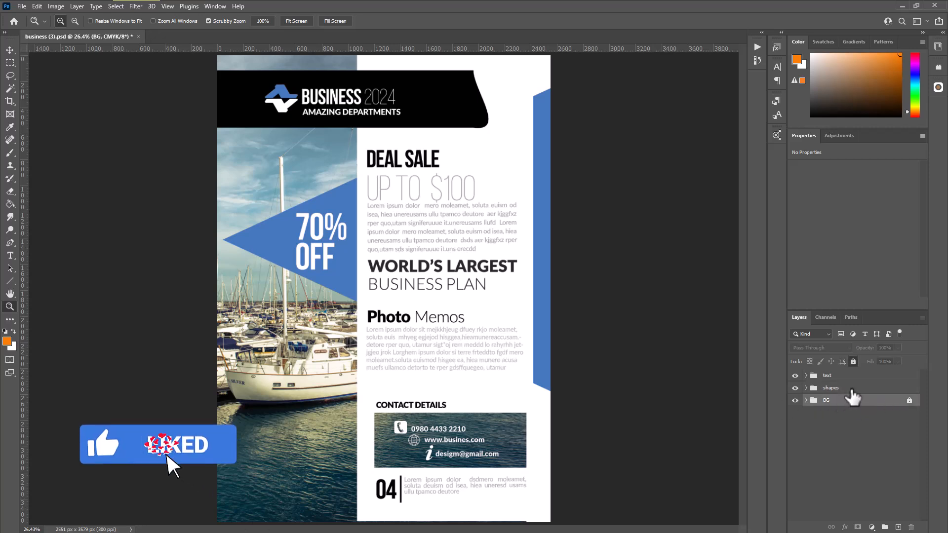
Expand the shapes group and open the contents of the "insert image" smart object
left_click(805, 388)
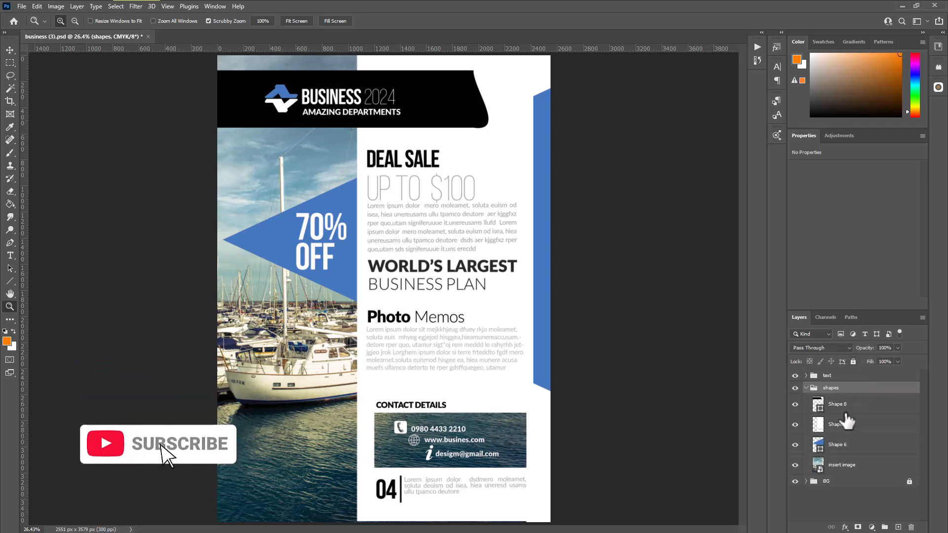
left_click(833, 465)
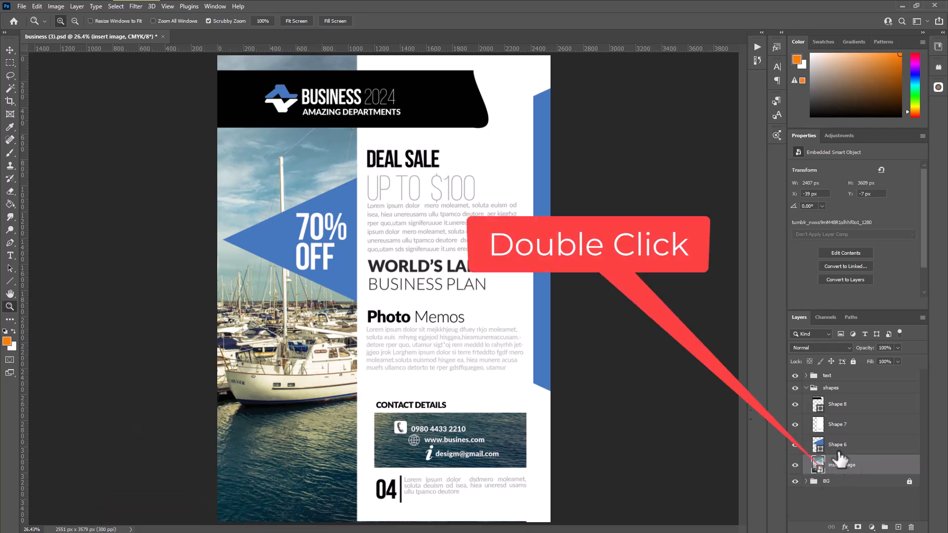
double_click(817, 465)
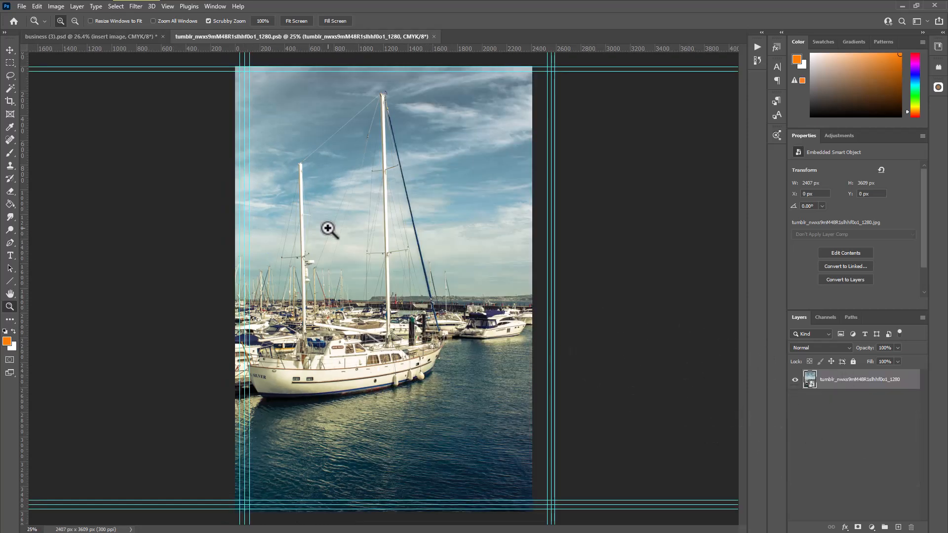
Place the skyscraper photo from the Businessman Images folder as an embedded image and scale it to 22.58% to cover the canvas
left_click(21, 7)
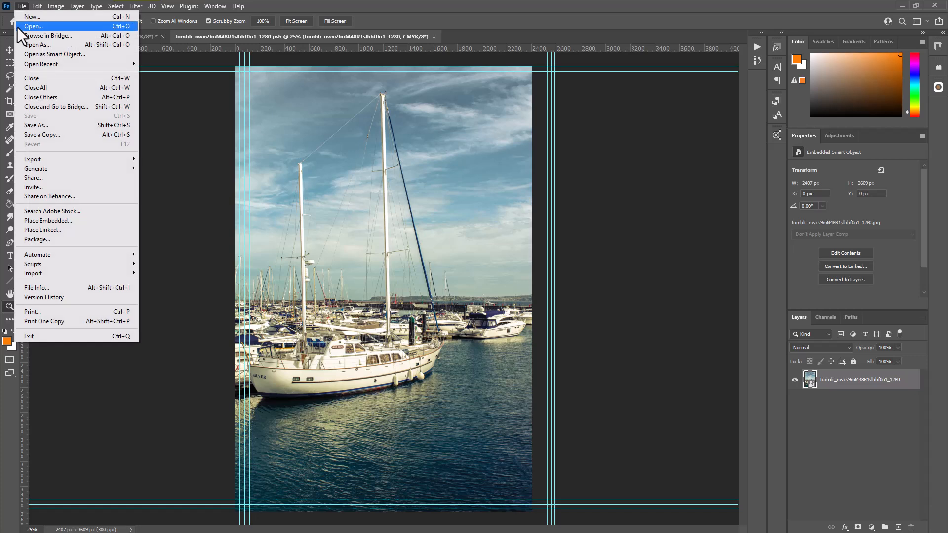
left_click(72, 220)
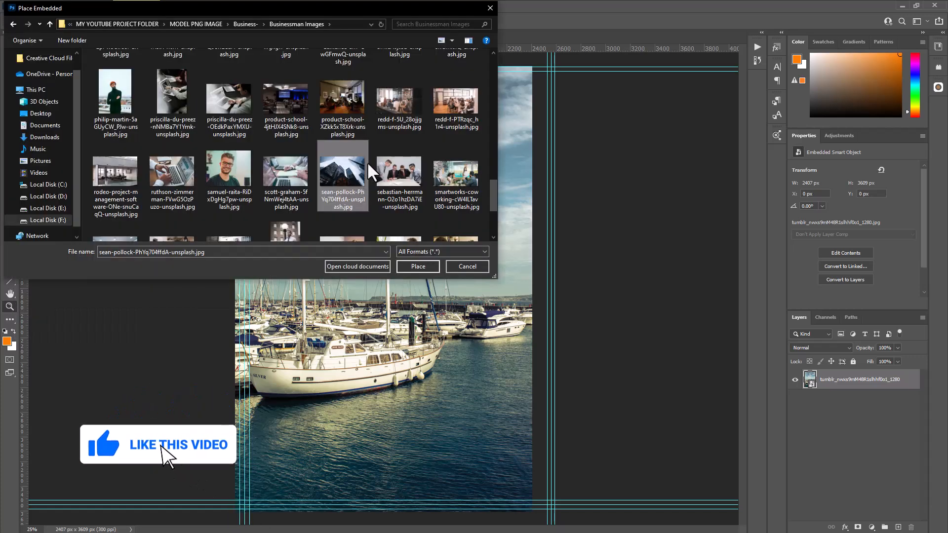
left_click(417, 267)
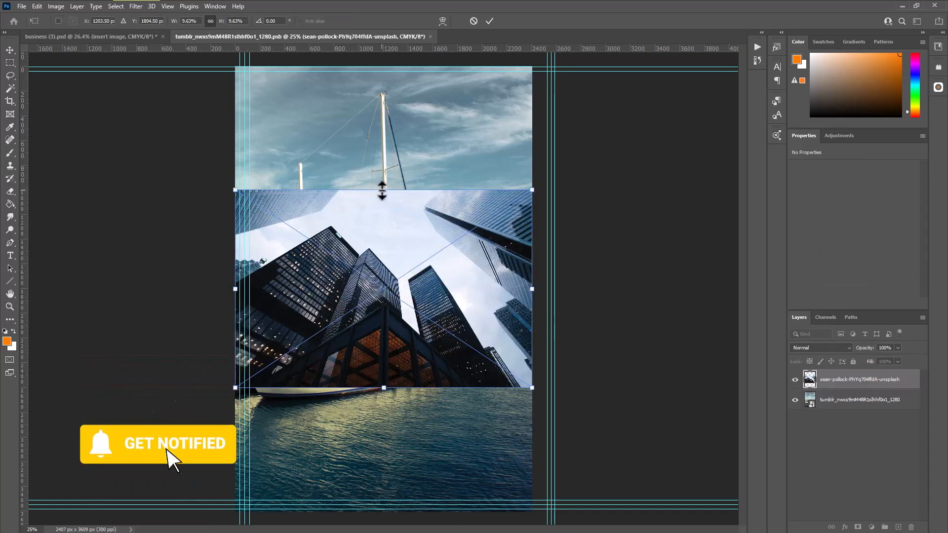
left_click_drag(383, 190, 440, 49)
left_click(10, 49)
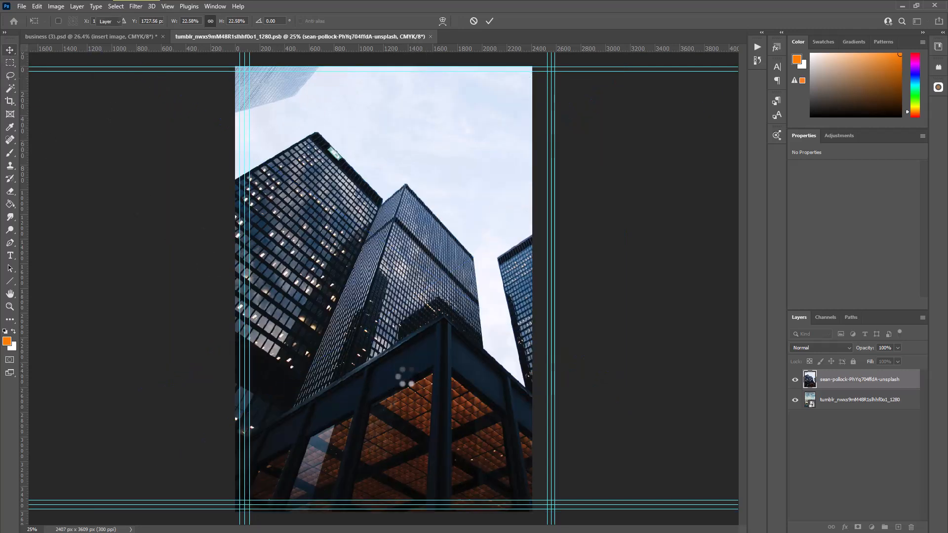
Delete the original boat photo layer and close the smart object document, saving the changes
left_click_drag(887, 404, 911, 527)
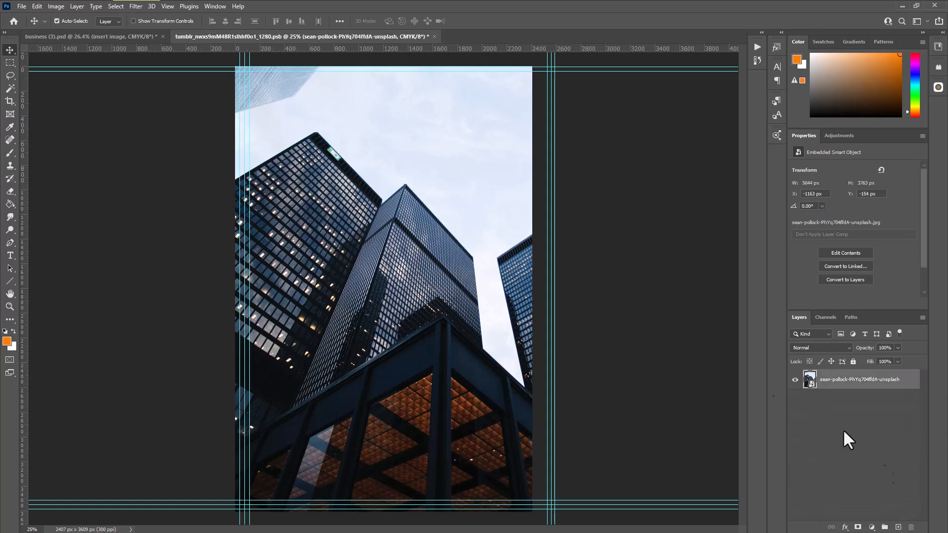
left_click(433, 36)
left_click(427, 208)
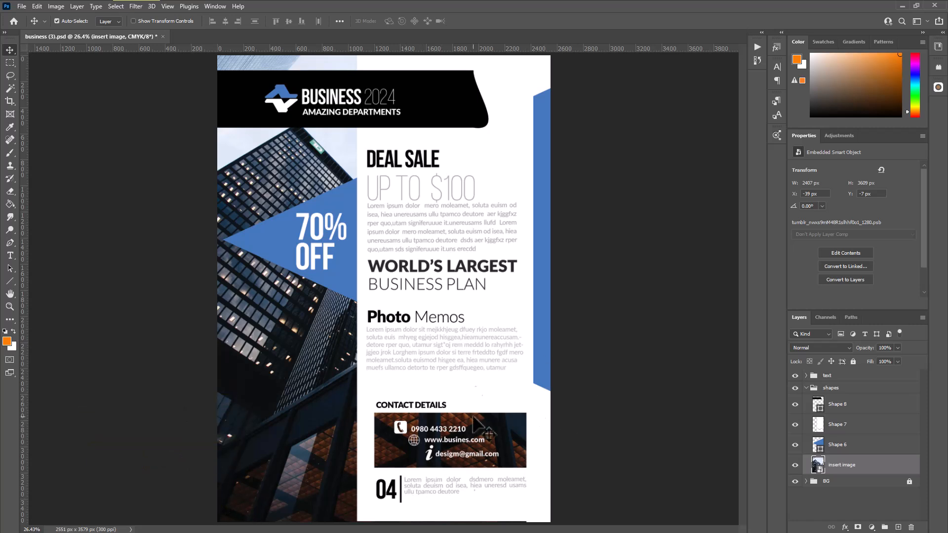
Recolor the blue Shape 6 triangle and side strip to orange f6ad0f
left_click(866, 450)
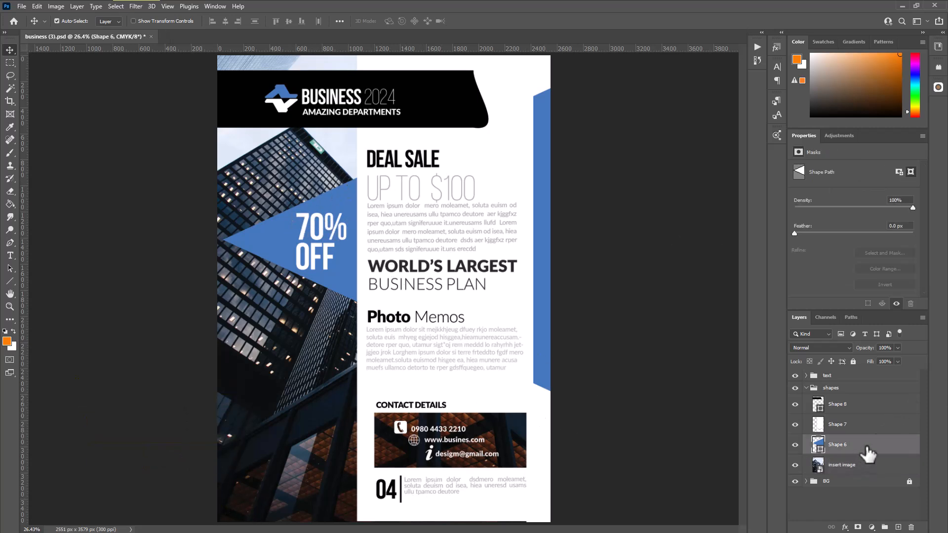
double_click(818, 447)
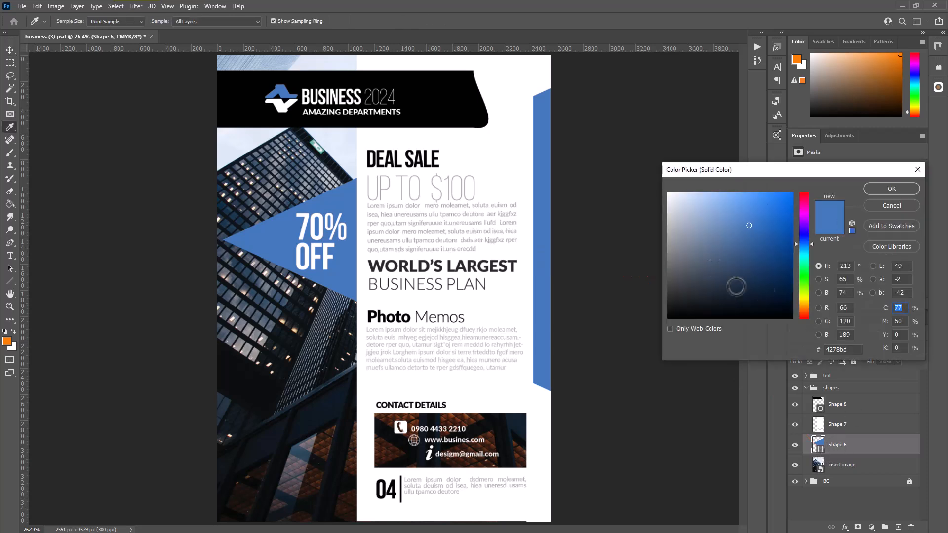
left_click(801, 303)
left_click_drag(787, 217, 786, 198)
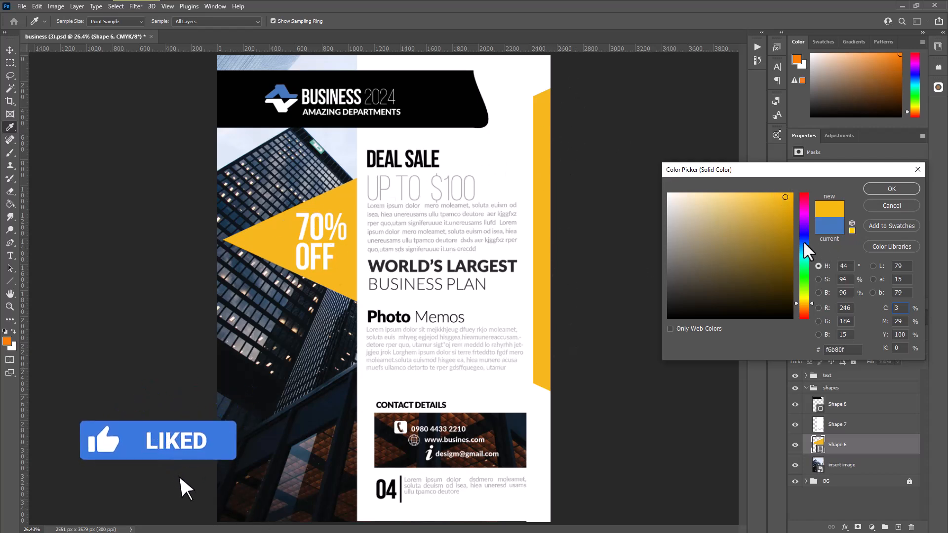
left_click(801, 210)
left_click_drag(803, 217, 805, 317)
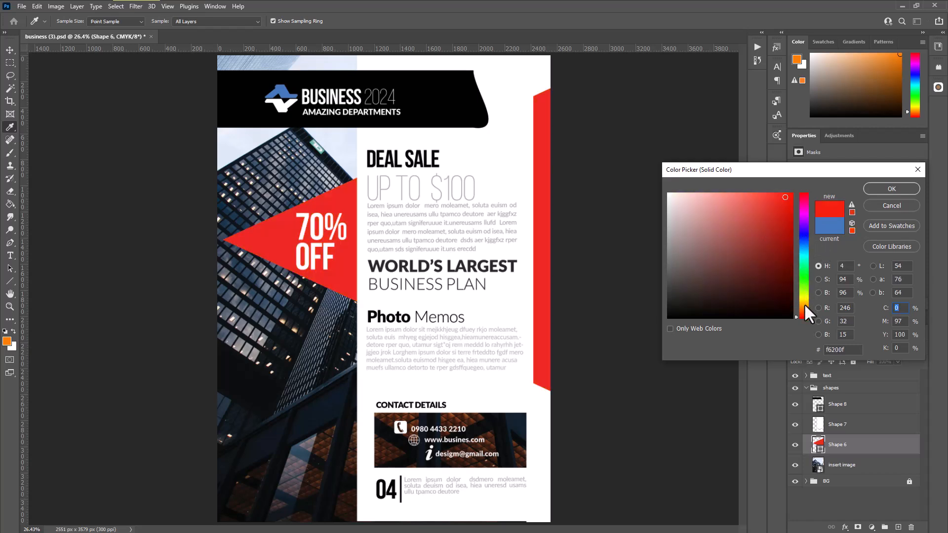
left_click(805, 305)
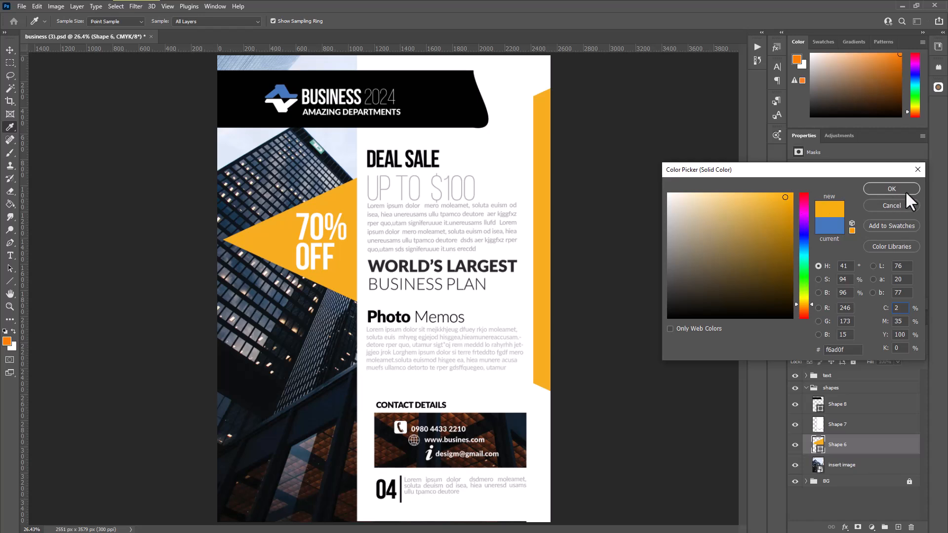
left_click(873, 188)
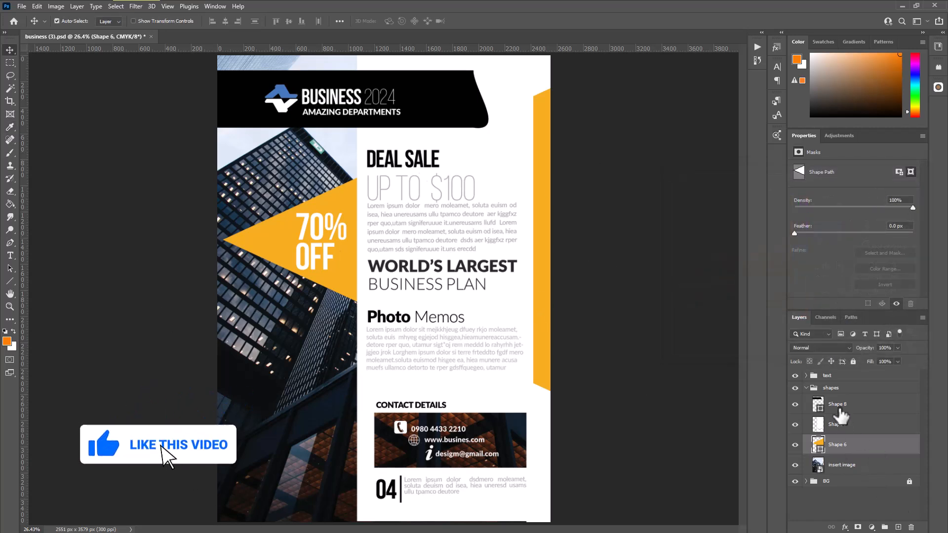
Try the triangle's orange as the fill of the black header banner, Shape 8, and cancel the color change
left_click(795, 404)
left_click(794, 404)
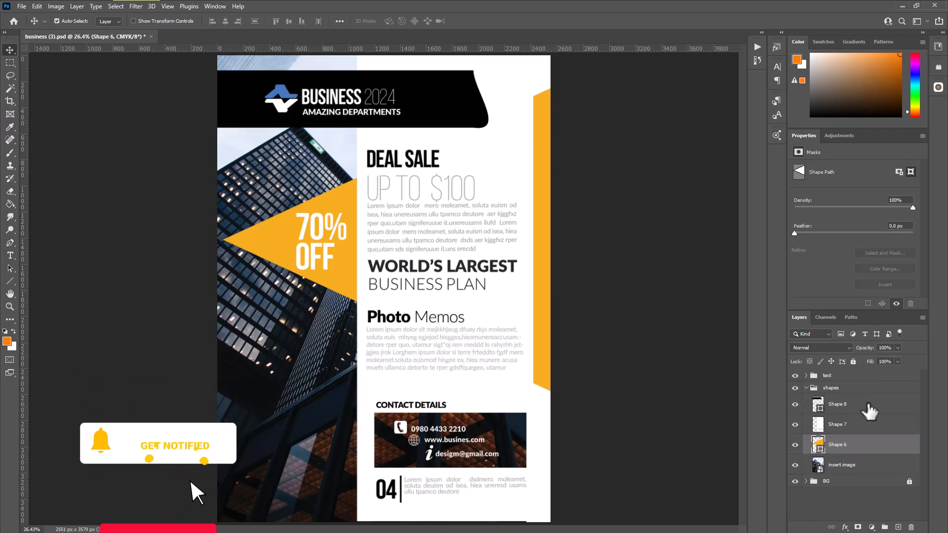
double_click(818, 407)
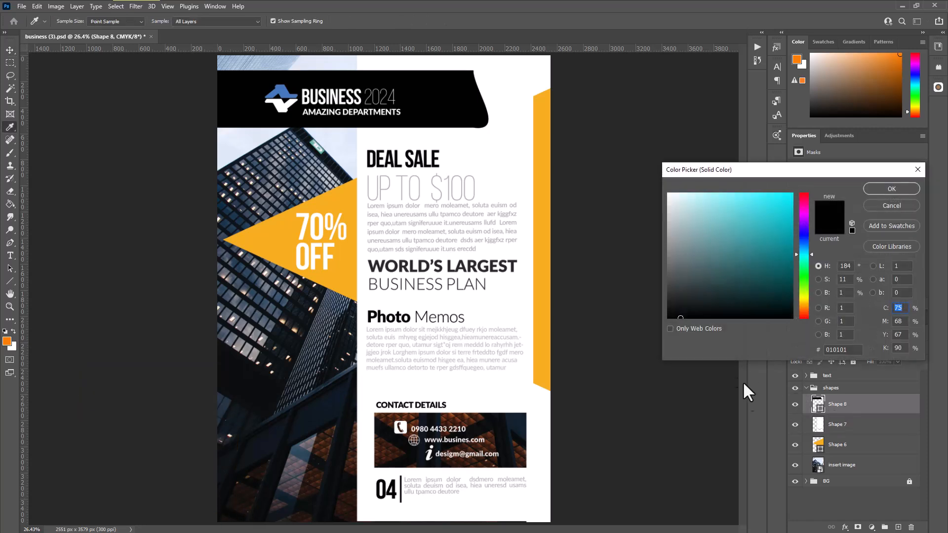
left_click(896, 206)
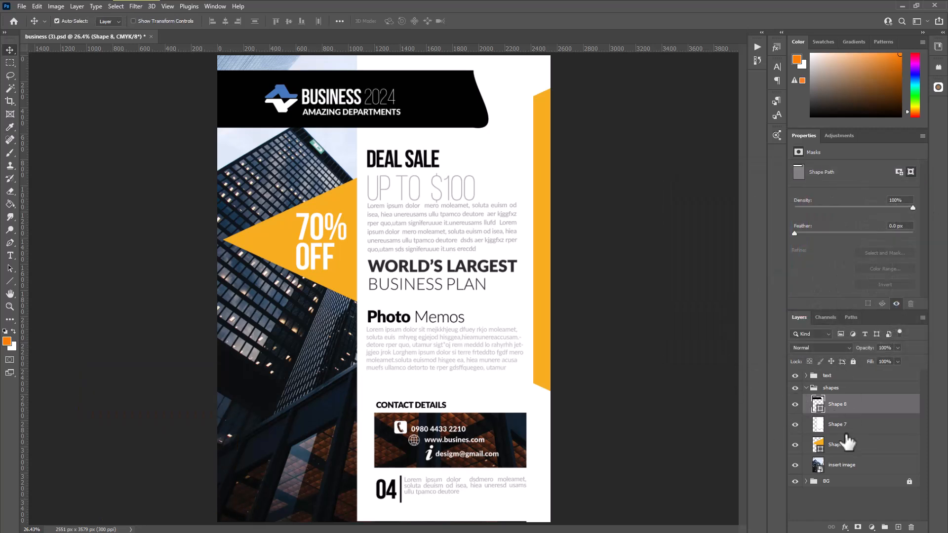
double_click(818, 408)
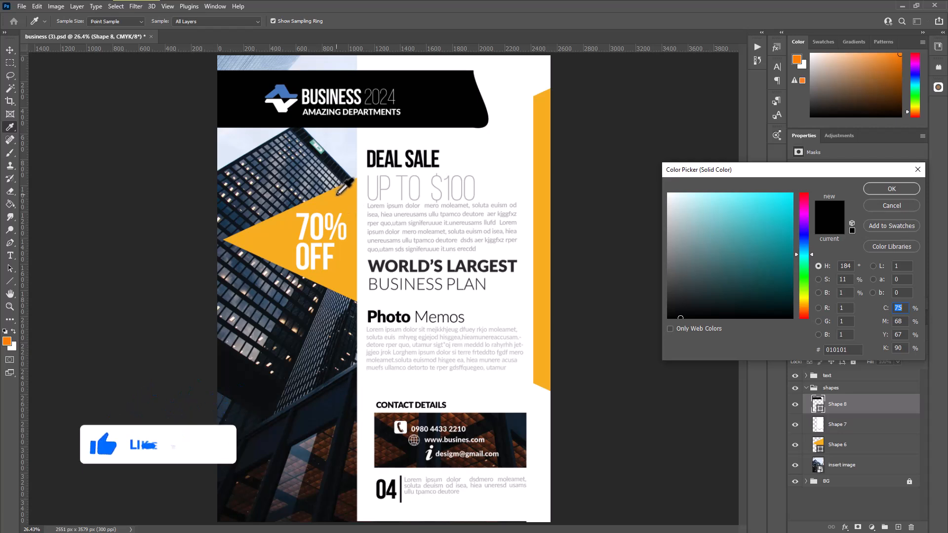
left_click(346, 217)
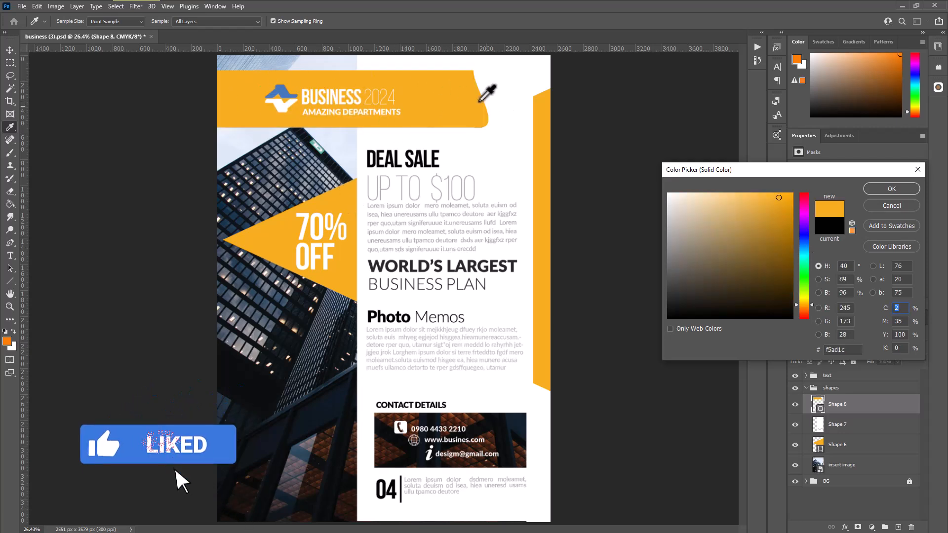
left_click(890, 206)
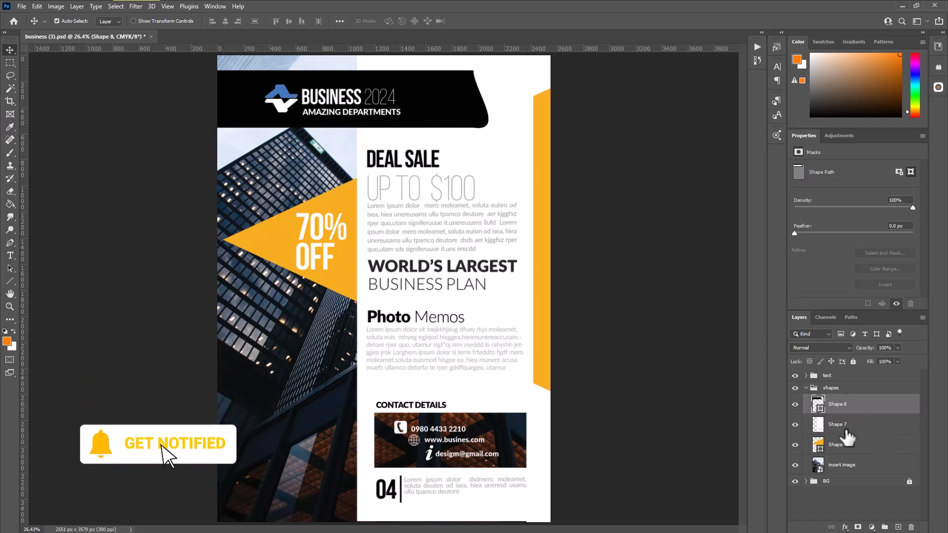
Toggle the visibility of Shape 7 off and on to check which area it covers
left_click(888, 425)
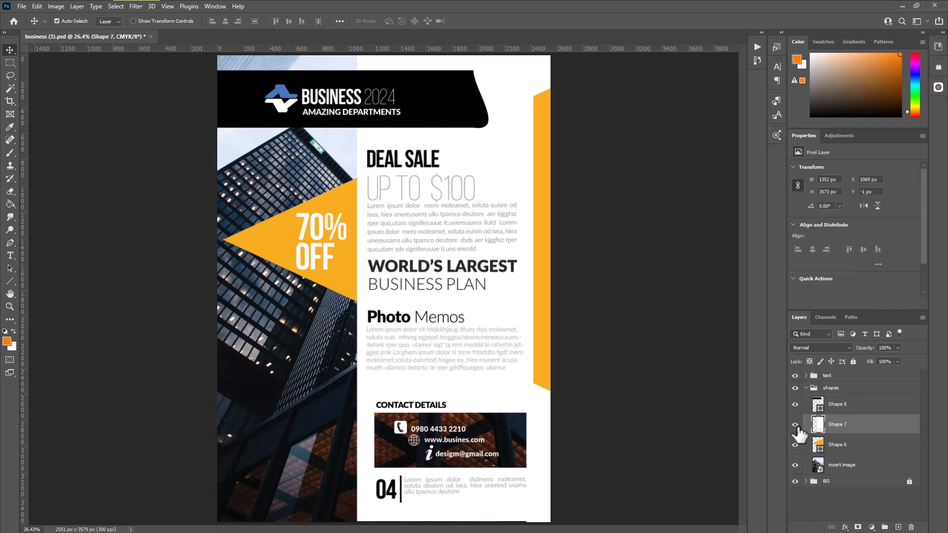
left_click(795, 425)
left_click(795, 424)
Expand the text group and toggle the dummy logo group's visibility off and on to check its contents
left_click(838, 377)
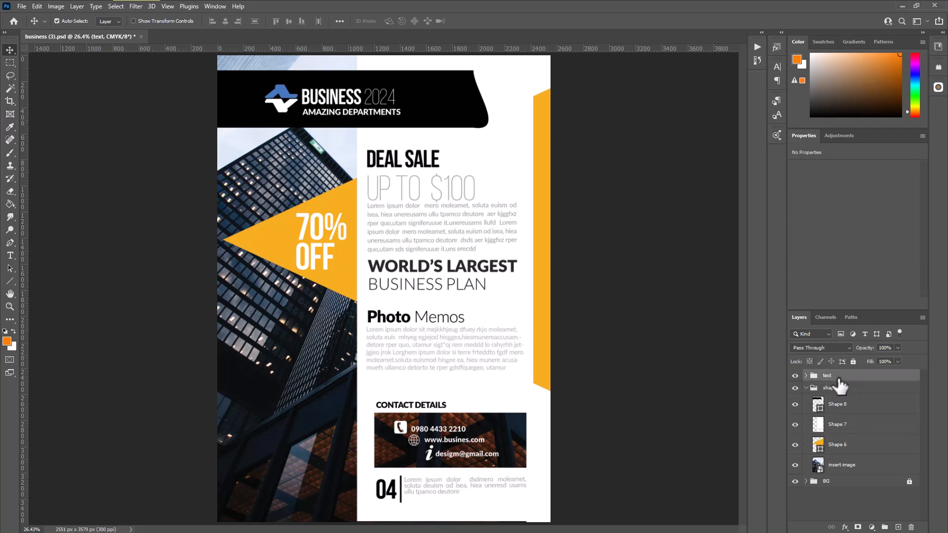
left_click(806, 375)
scroll(873, 452, "down", 8)
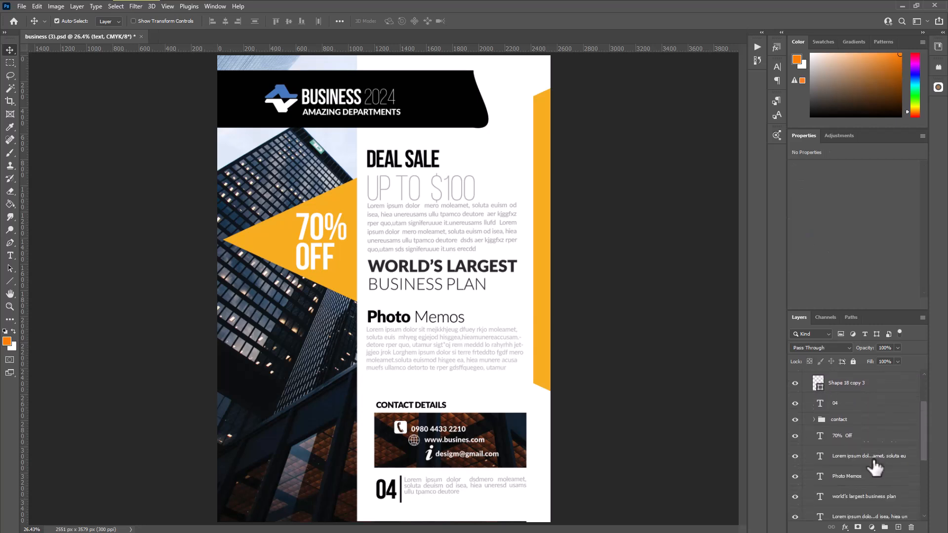
left_click(874, 432)
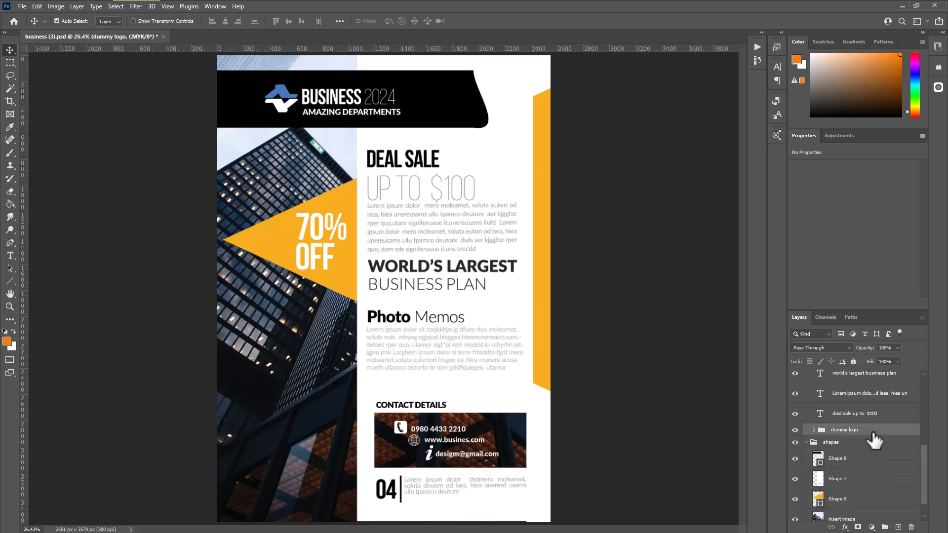
left_click(795, 429)
left_click(794, 429)
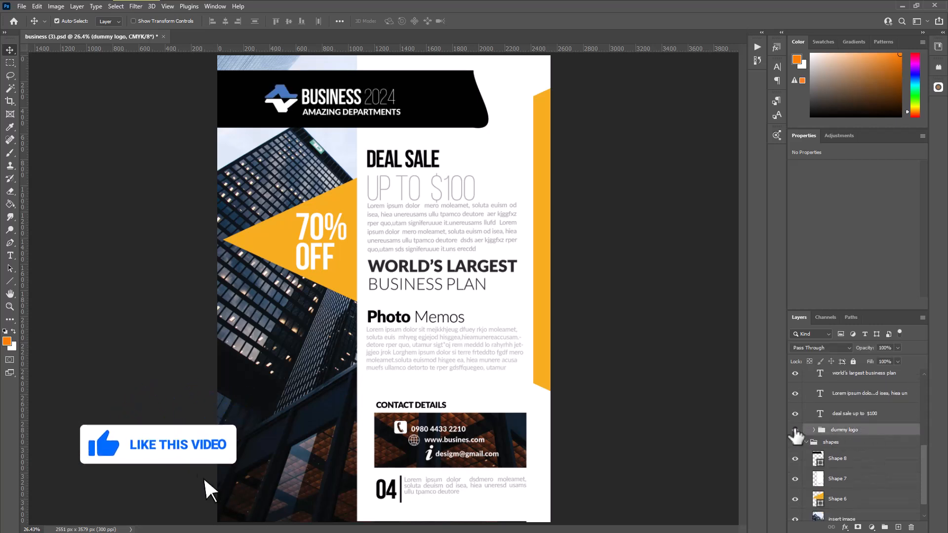
Expand the dummy logo group and hide its two logo mark layers, Layer 37 and Layer 14
left_click(813, 429)
scroll(864, 464, "down", 2)
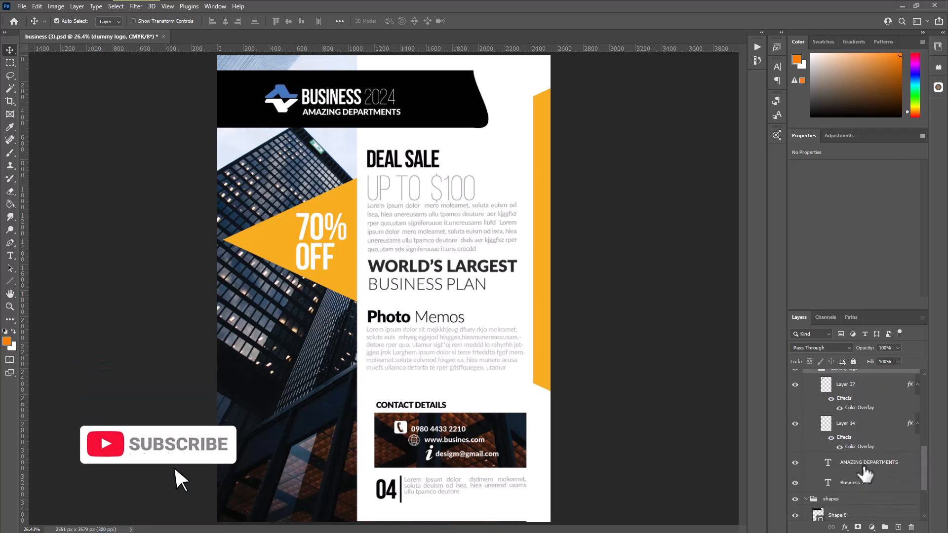
left_click(795, 384)
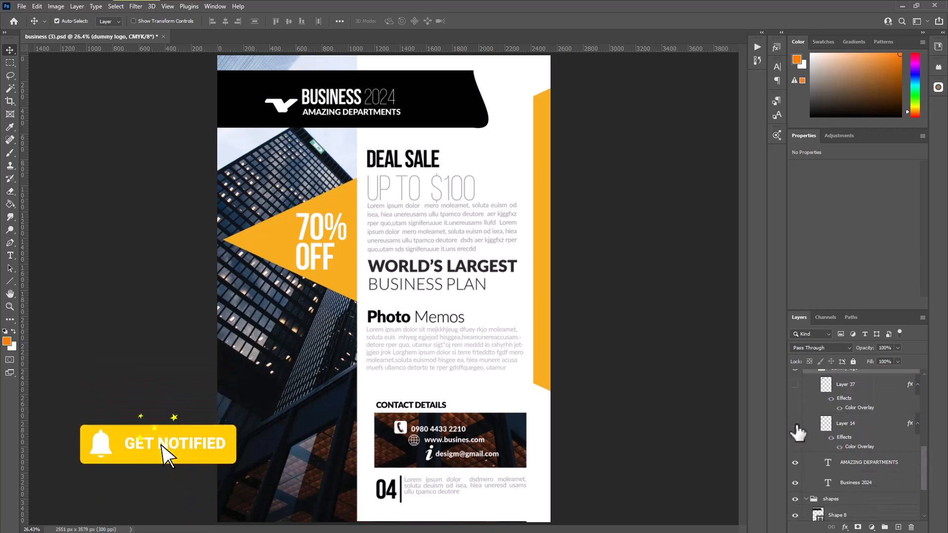
left_click(794, 423)
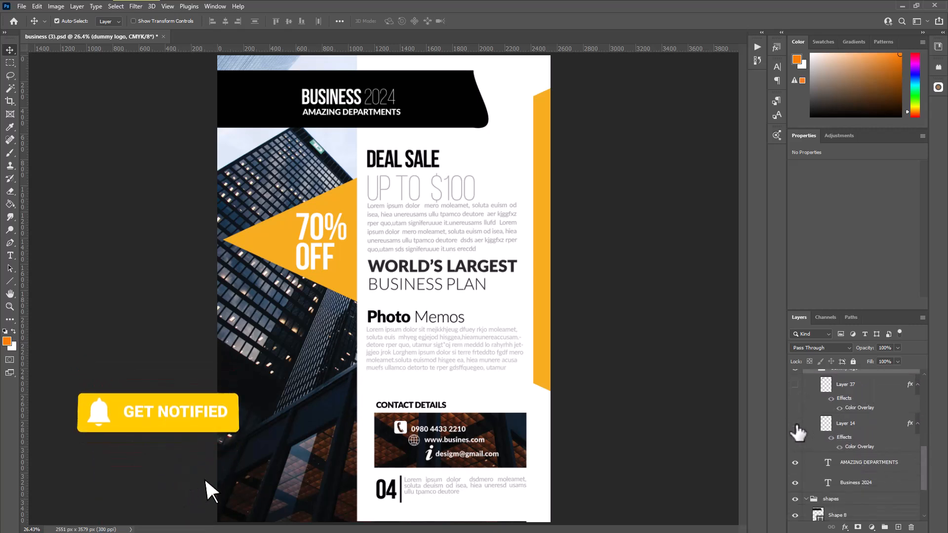
Replace the word "Business" with "YOUR LOGO" in the header's "Business 2024" text layer
left_click(864, 485)
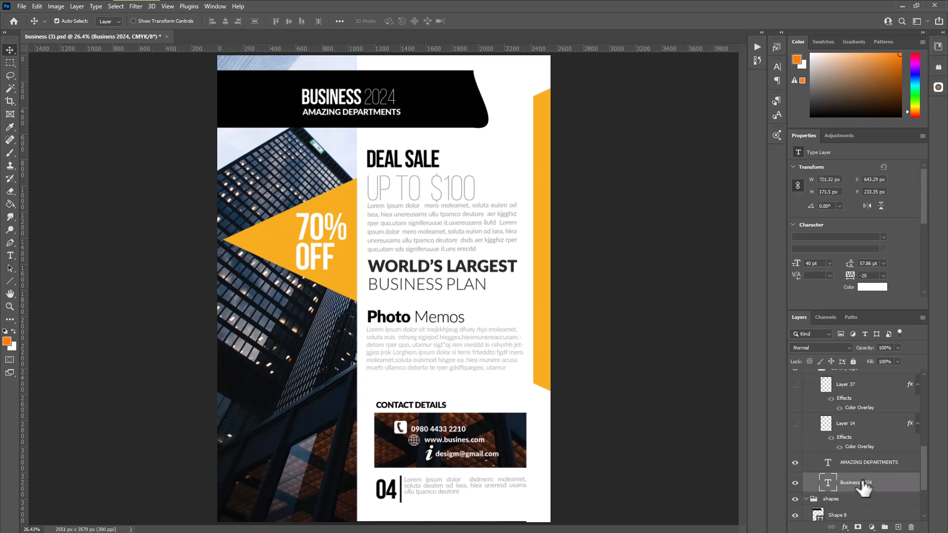
left_click(795, 484)
double_click(828, 483)
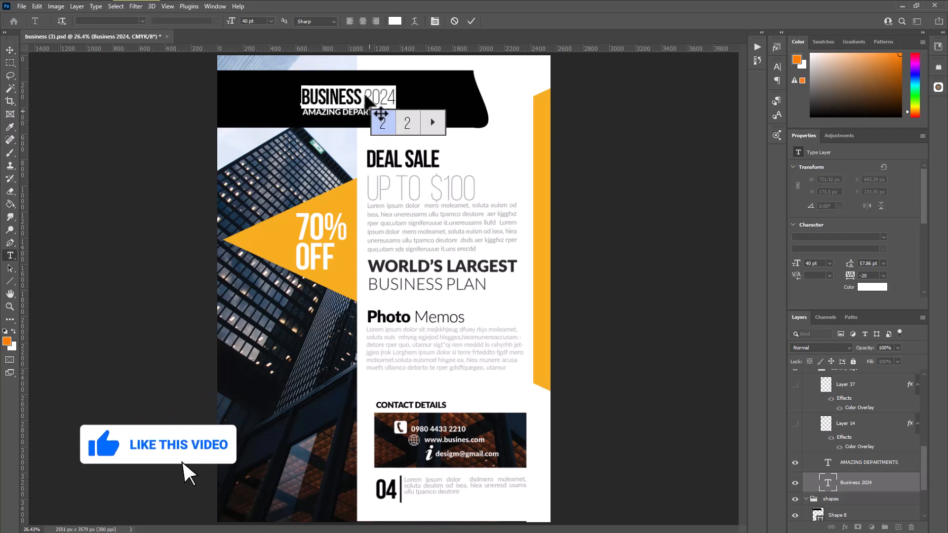
left_click_drag(363, 97, 291, 94)
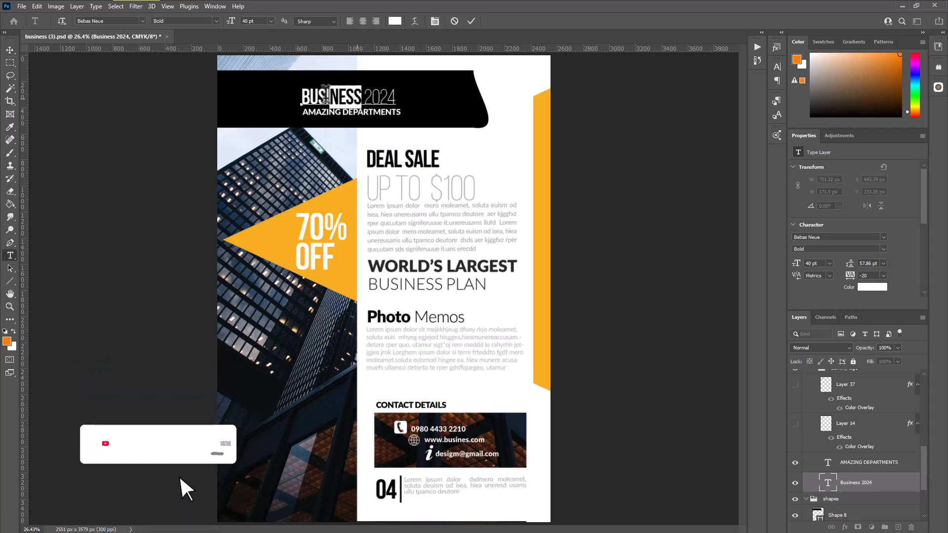
key("BackSpace")
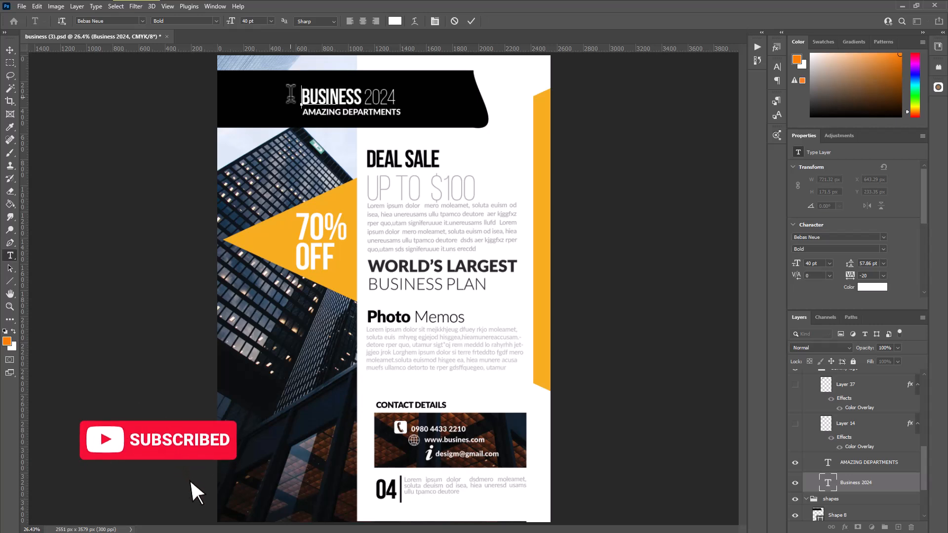
type("YOUR LOGO")
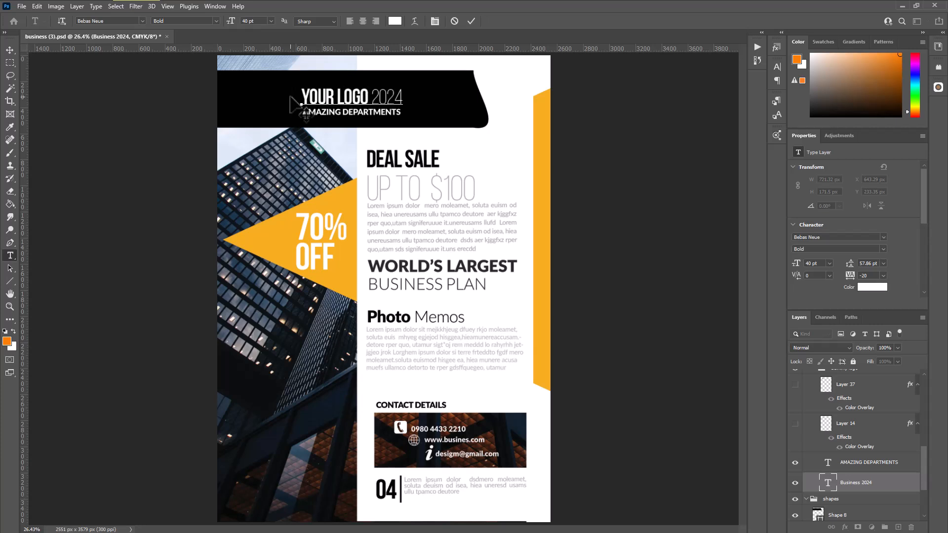
left_click(7, 51)
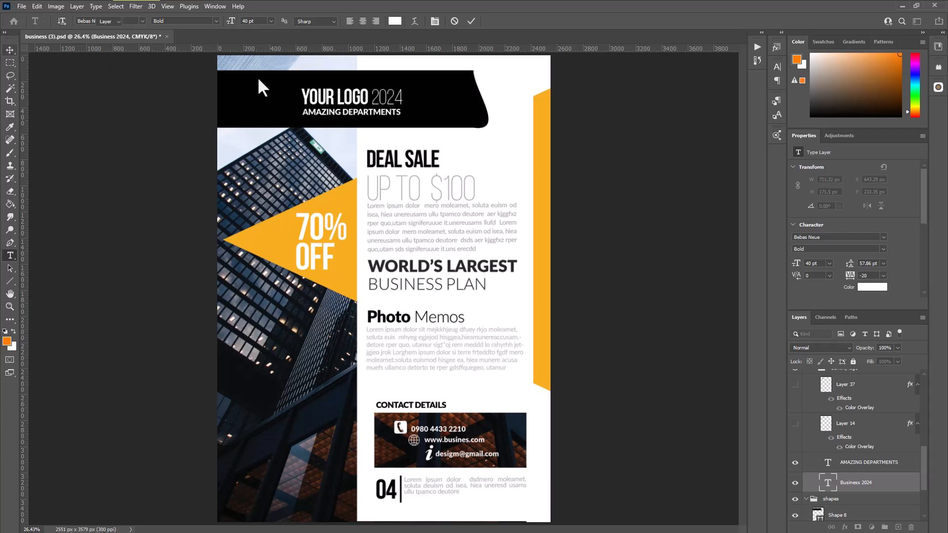
Place the round thumbs-up logo as an embedded image above Layer 37, scaled to about 238 × 237 px beside the header's YOUR LOGO text
left_click(870, 393)
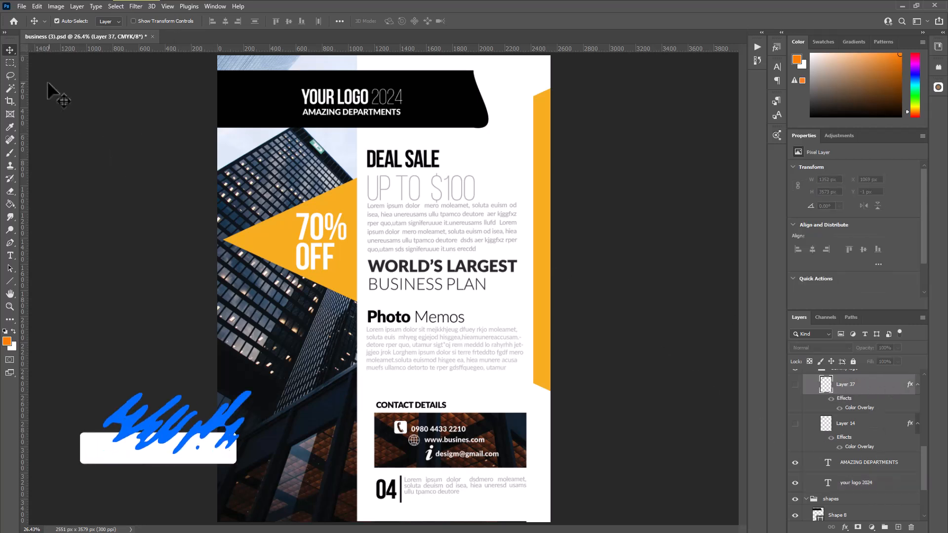
left_click(21, 6)
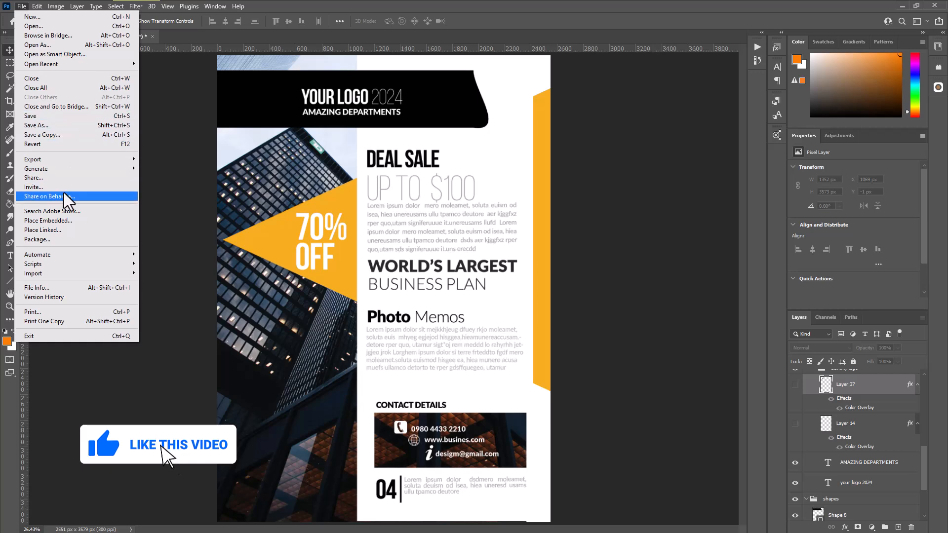
left_click(52, 220)
double_click(334, 79)
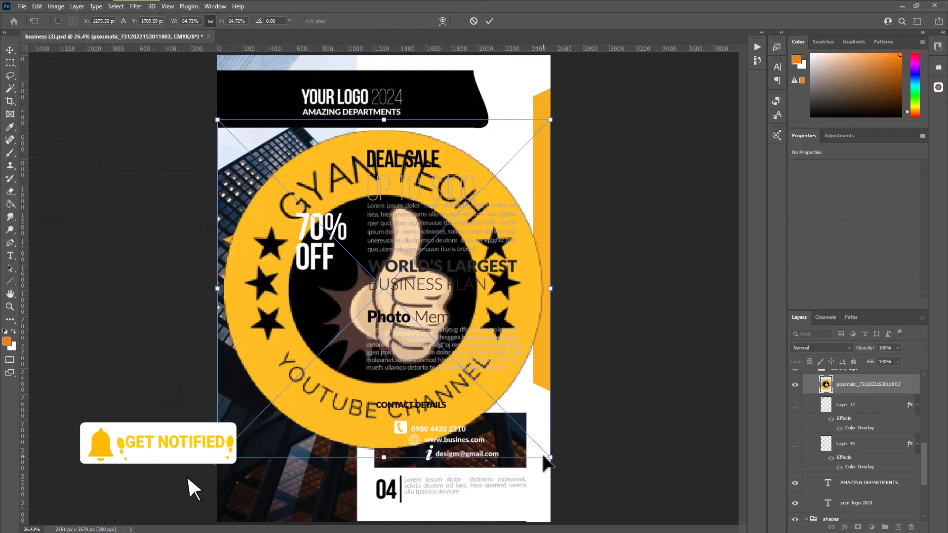
left_click_drag(549, 456, 294, 170)
left_click_drag(242, 144, 283, 101)
key("Return")
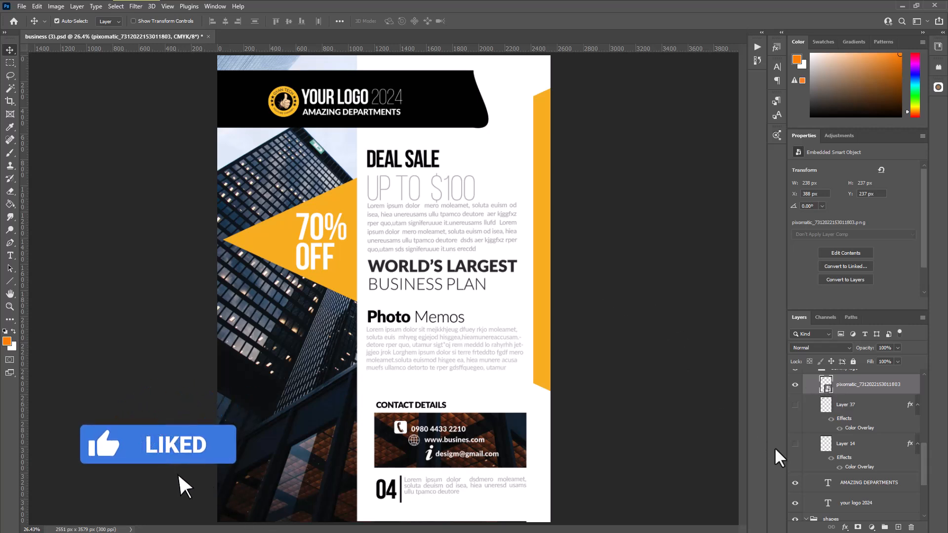
left_click(556, 425)
Try a Color Overlay layer style on Shape 7, browse its overlay color, and turn the overlay off again
scroll(868, 483, "down", 4)
left_click(881, 457)
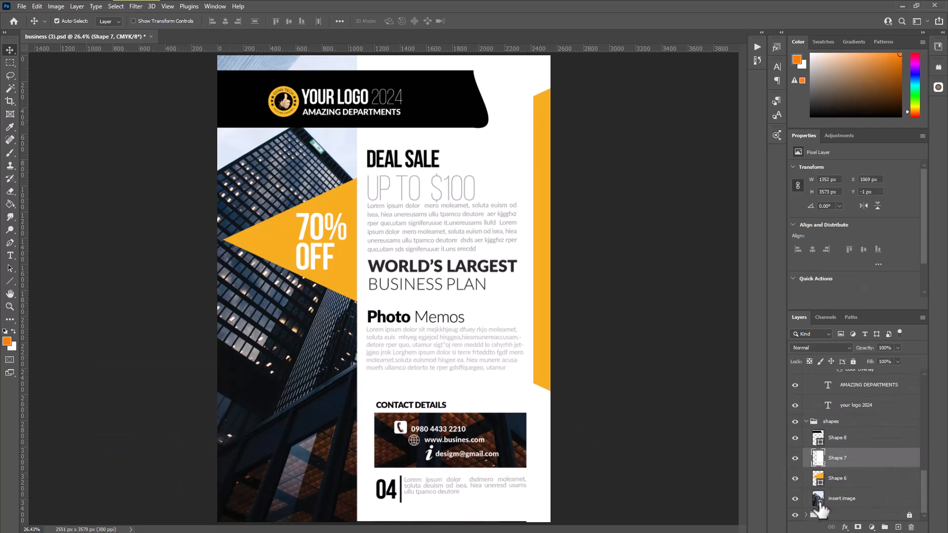
left_click(845, 528)
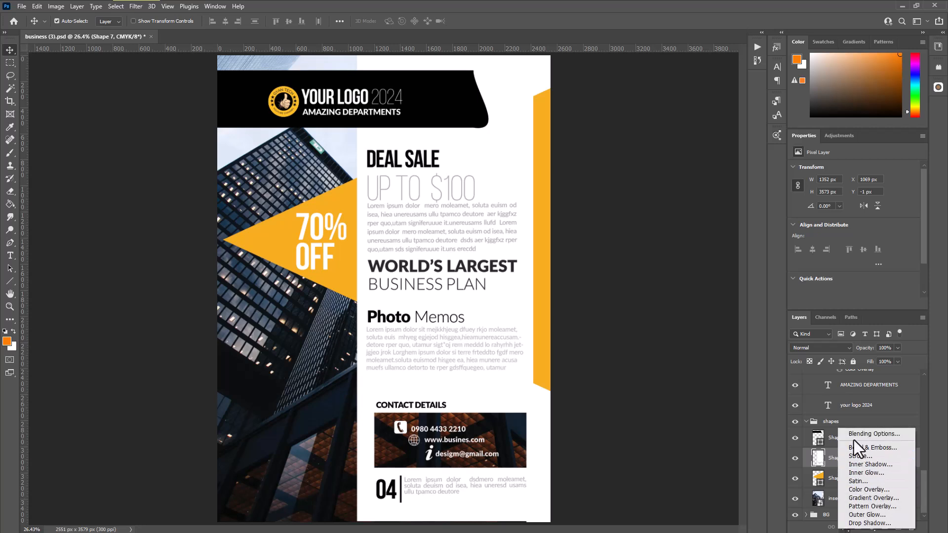
left_click(878, 434)
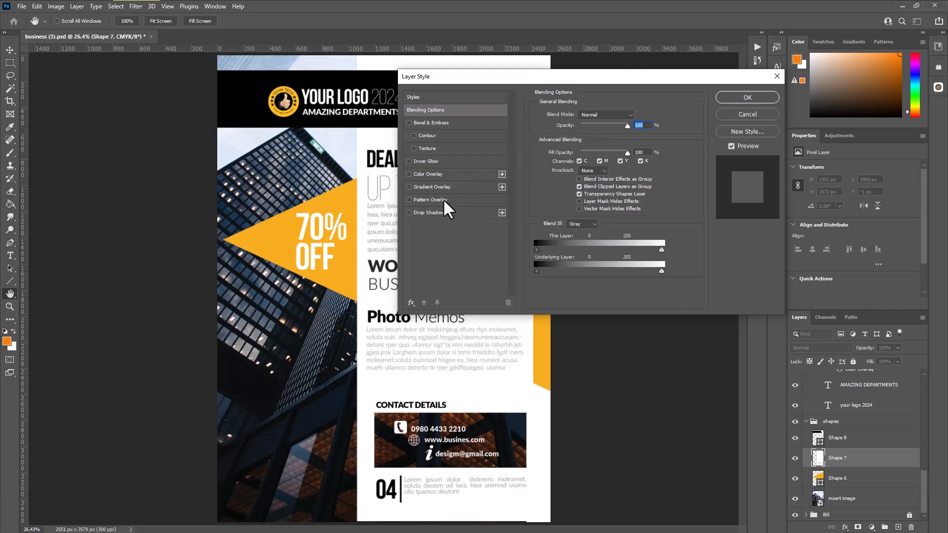
left_click_drag(549, 84, 761, 90)
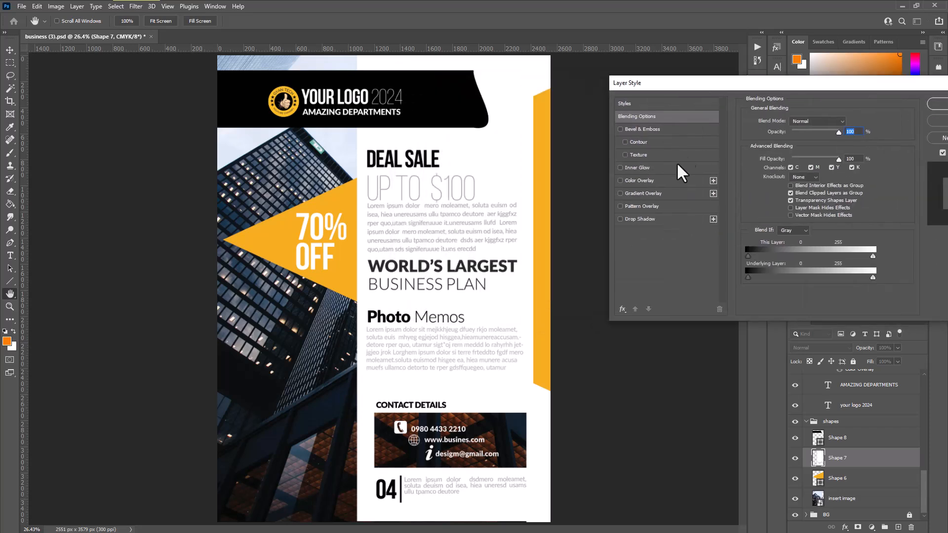
left_click(642, 181)
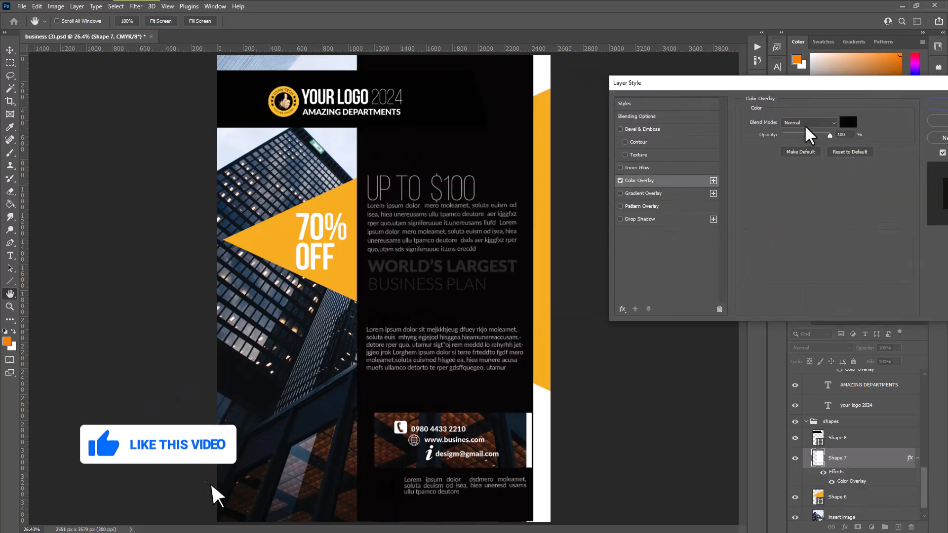
left_click(847, 122)
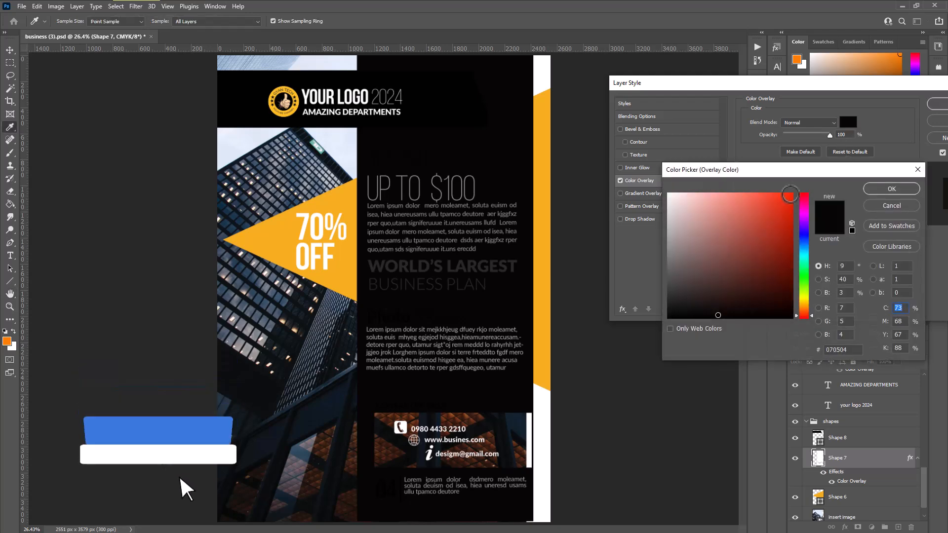
left_click(790, 194)
left_click_drag(802, 217, 802, 317)
left_click(892, 207)
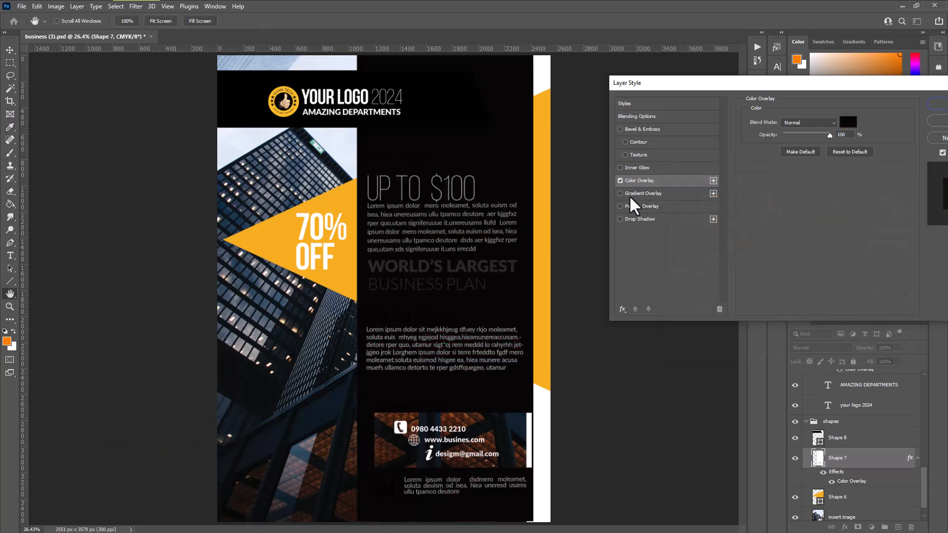
left_click(618, 180)
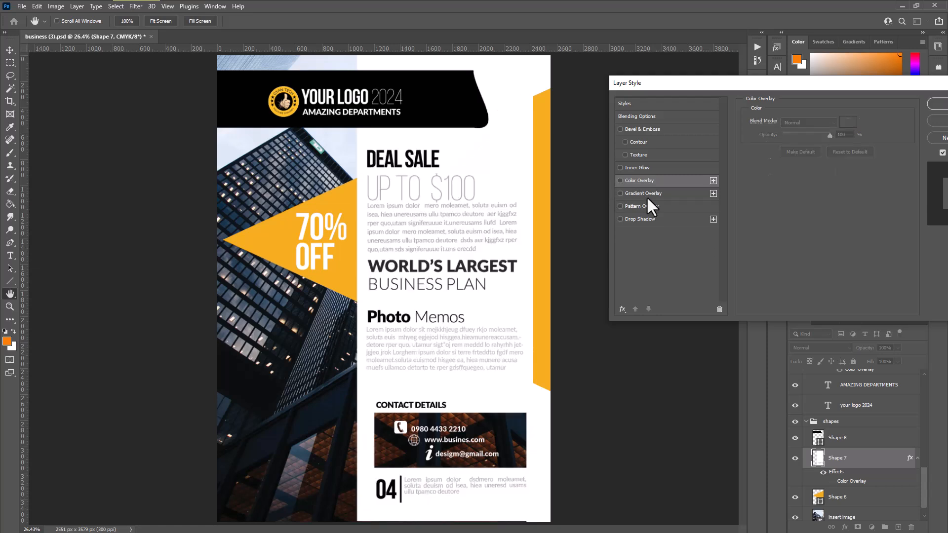
Try a Gradient Overlay on Shape 7 with the Normal blend mode and the Radial style
left_click(646, 196)
left_click(813, 121)
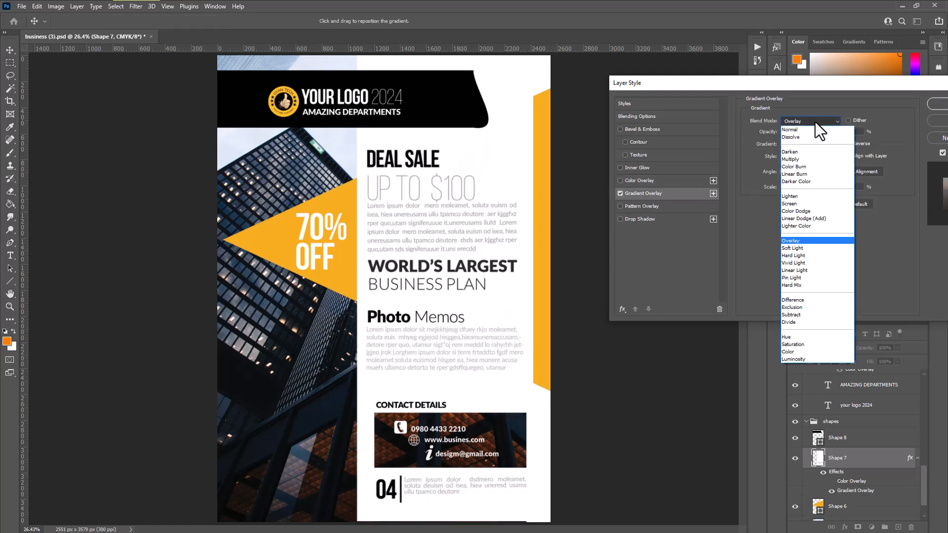
left_click(808, 131)
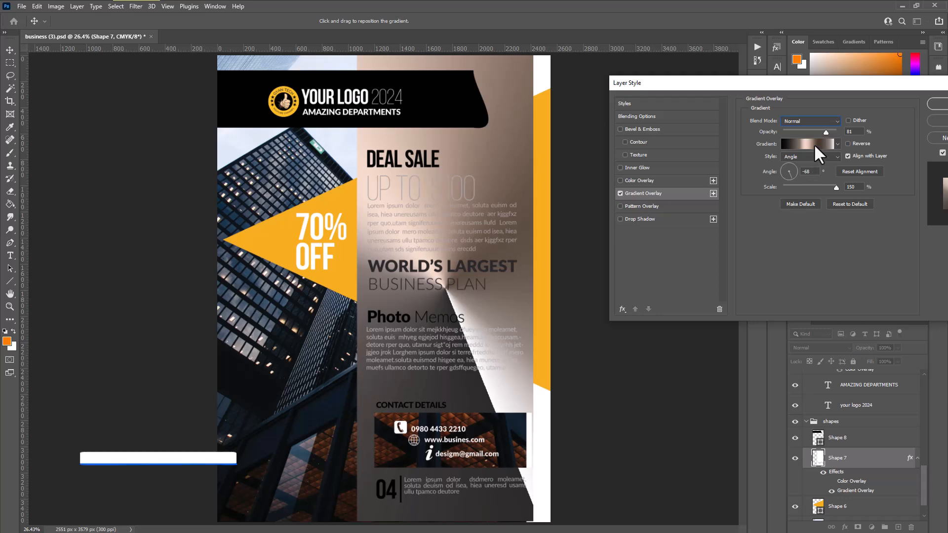
left_click_drag(846, 84, 808, 73)
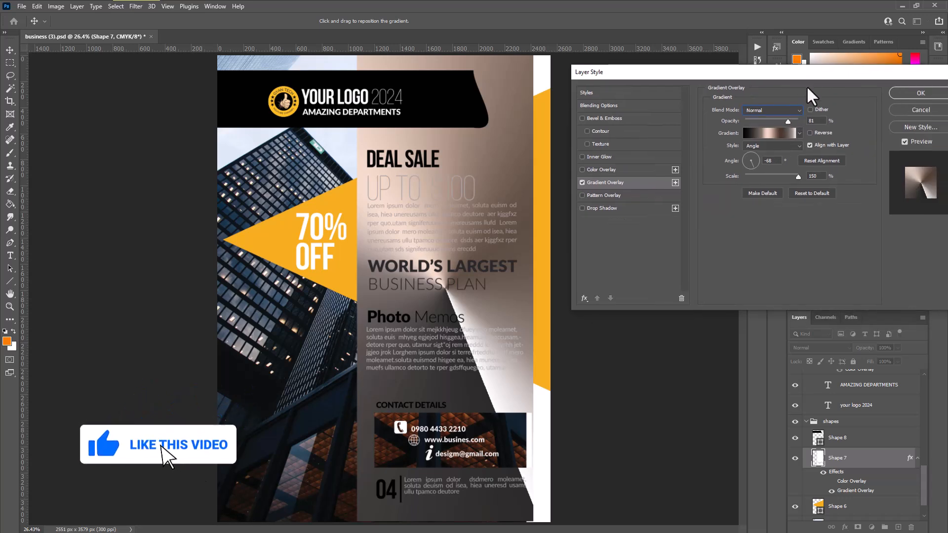
left_click(783, 145)
left_click(769, 162)
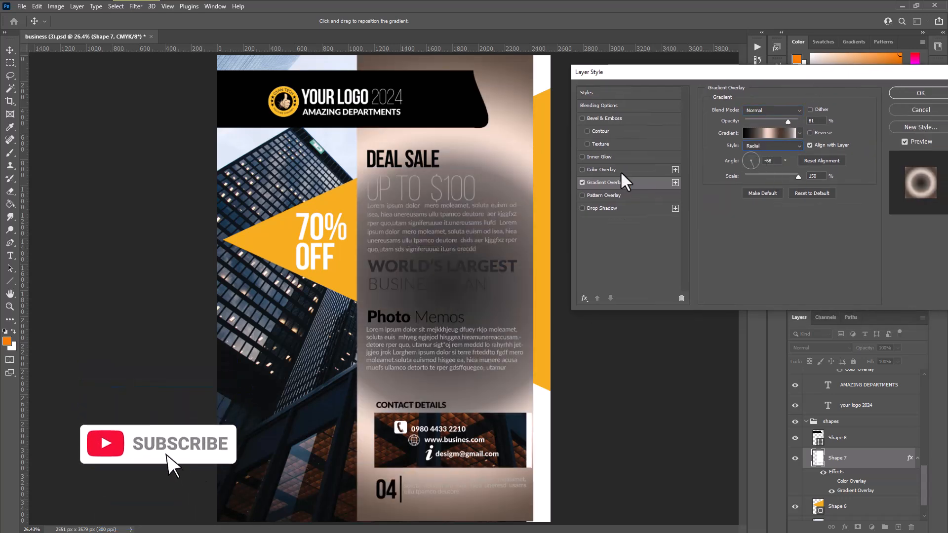
Preview the gradient presets Purple_02, Purple_12, Blue_02 and Blue_01 on Shape 7's overlay
left_click(777, 135)
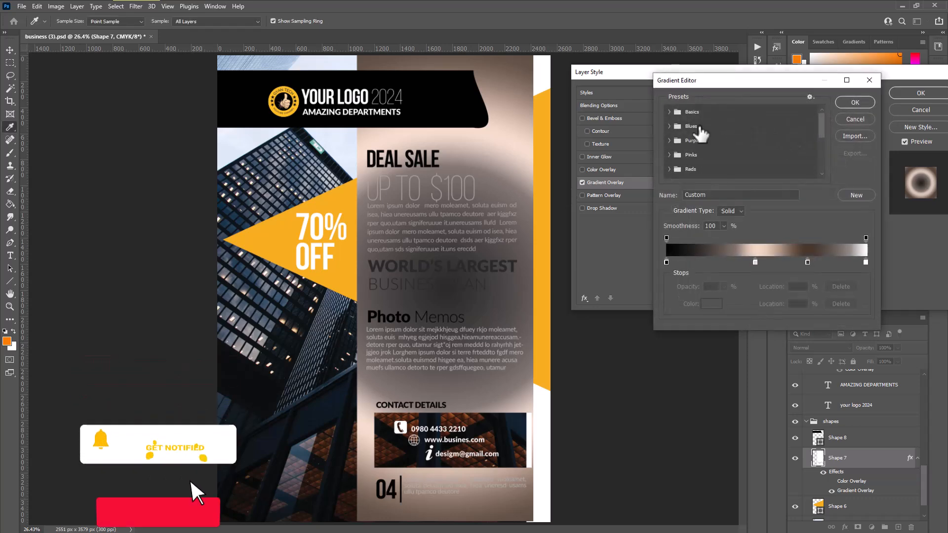
left_click(670, 140)
left_click(697, 157)
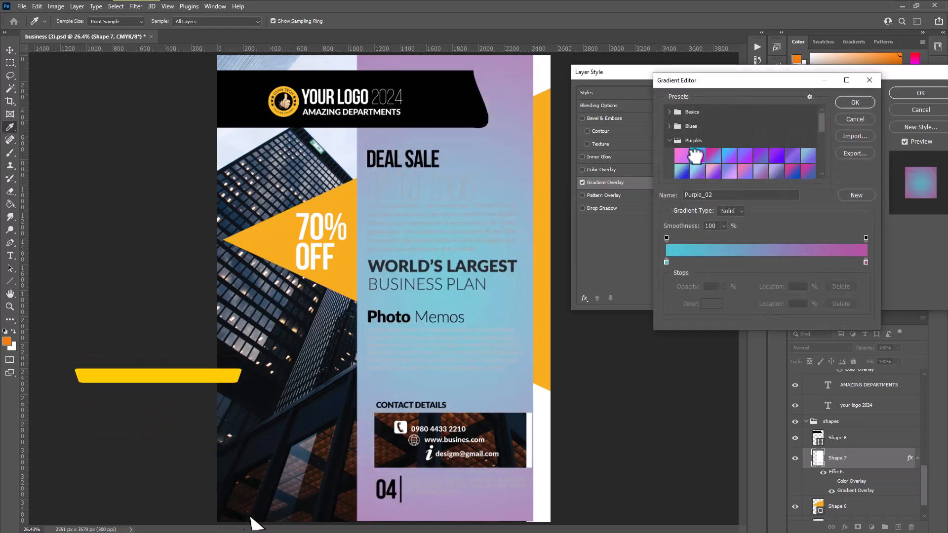
left_click(713, 170)
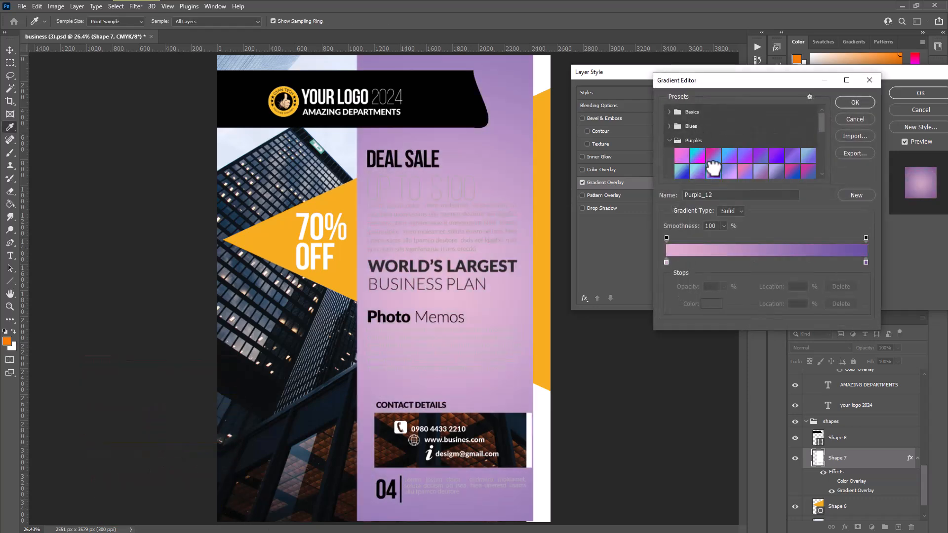
left_click(670, 126)
left_click(710, 142)
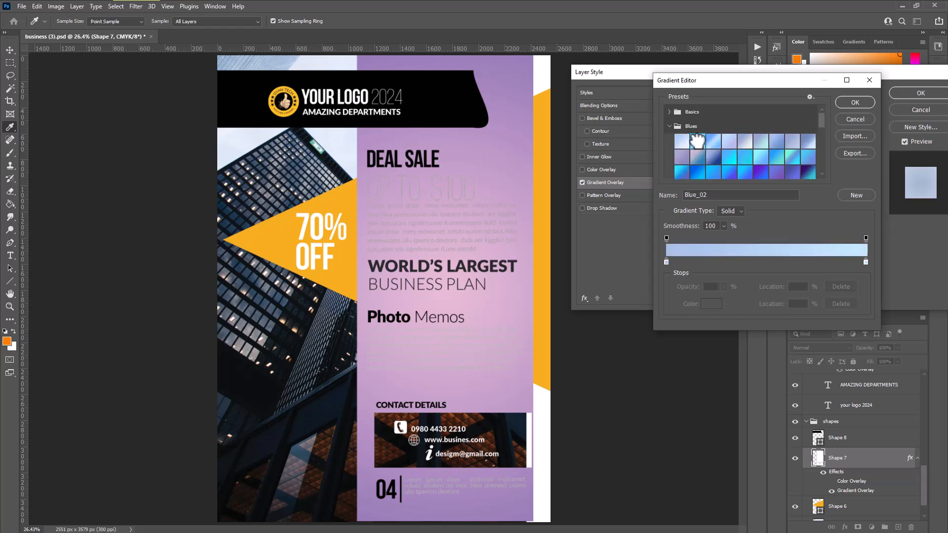
left_click(681, 141)
left_click(668, 125)
Preview Grays gradient presets such as Gray_03, Gray_11, Gray_01, Gray_09, Gray_05 and Gray_04 on Shape 7, and cancel the layer style changes
scroll(713, 158, "down", 1)
left_click(671, 117)
scroll(708, 164, "down", 1)
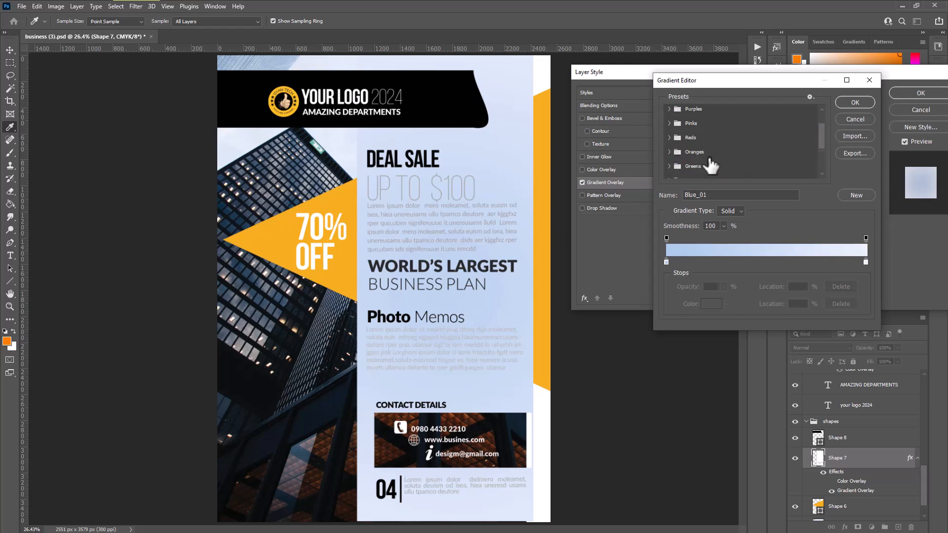
left_click(669, 165)
scroll(738, 181, "down", 1)
left_click(759, 142)
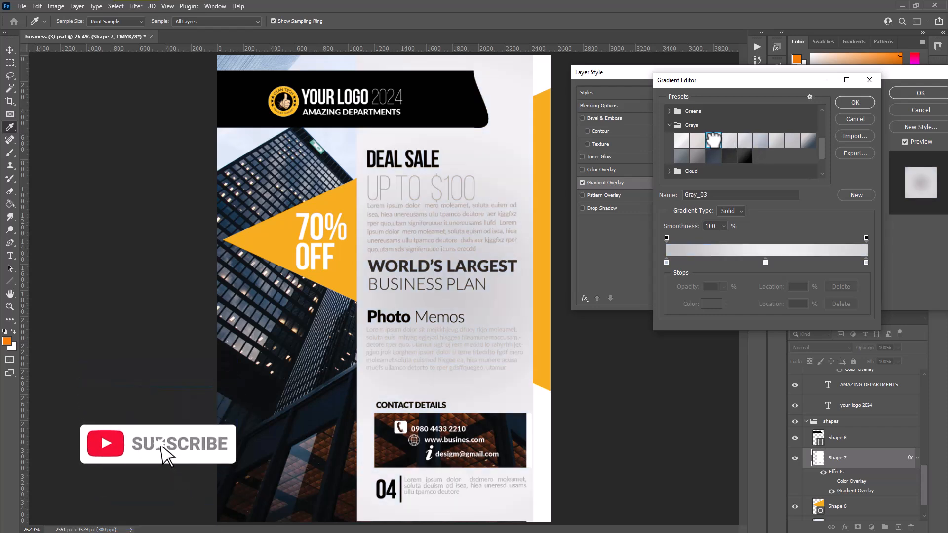
left_click(697, 155)
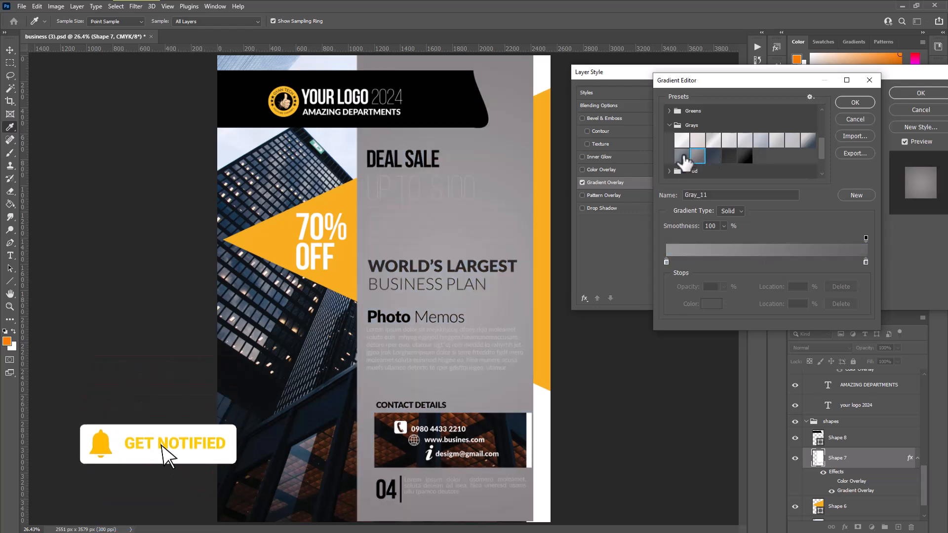
left_click(682, 140)
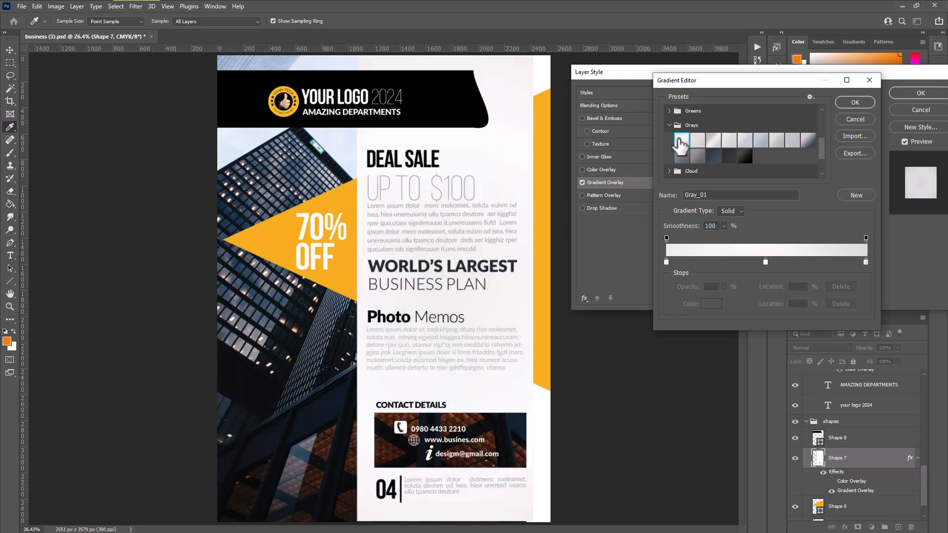
left_click(806, 142)
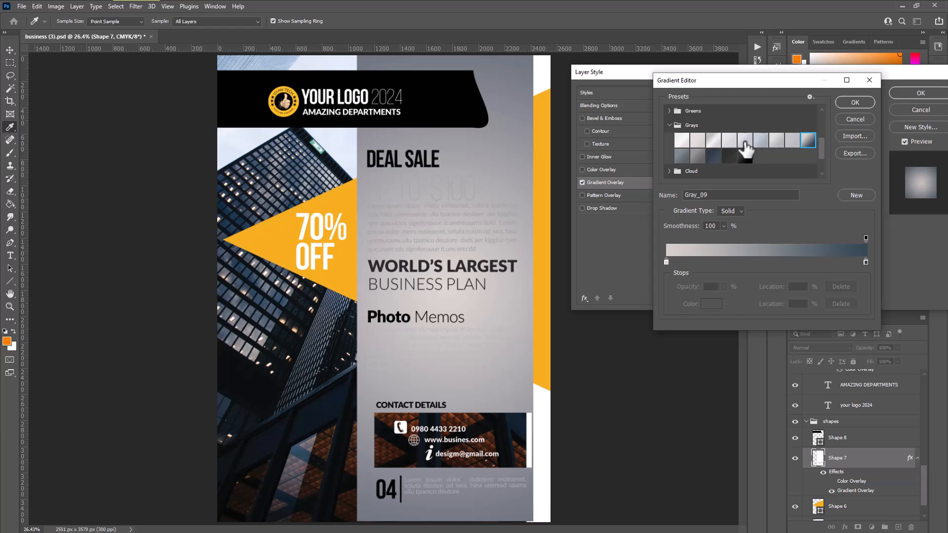
left_click(744, 144)
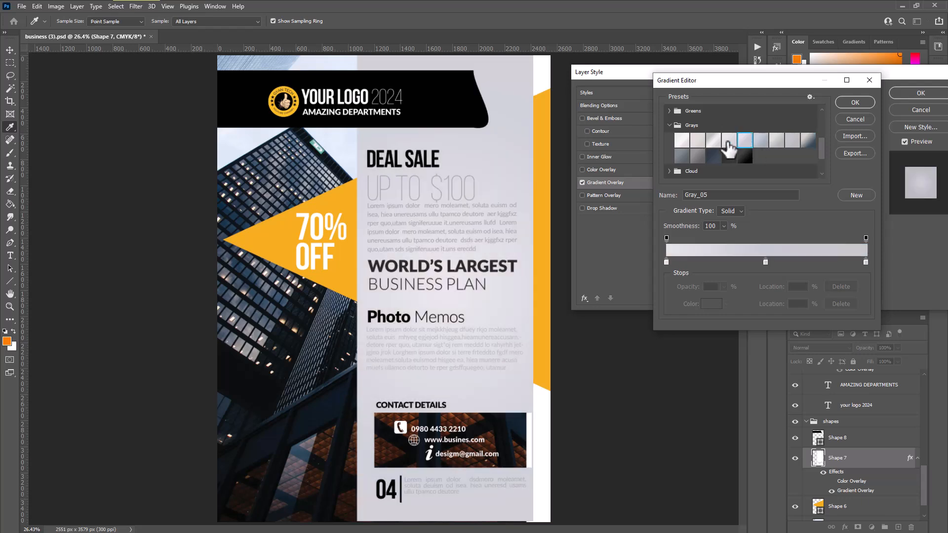
left_click(727, 140)
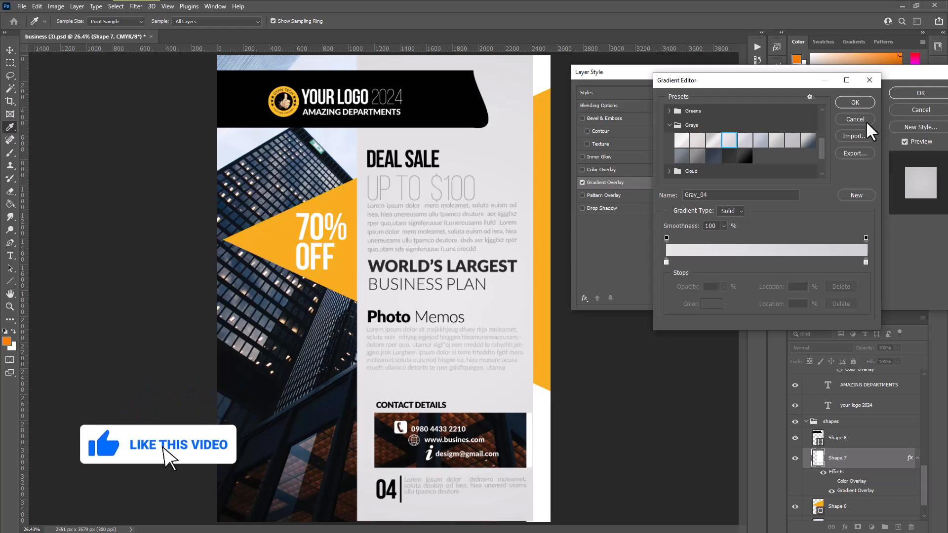
left_click(850, 118)
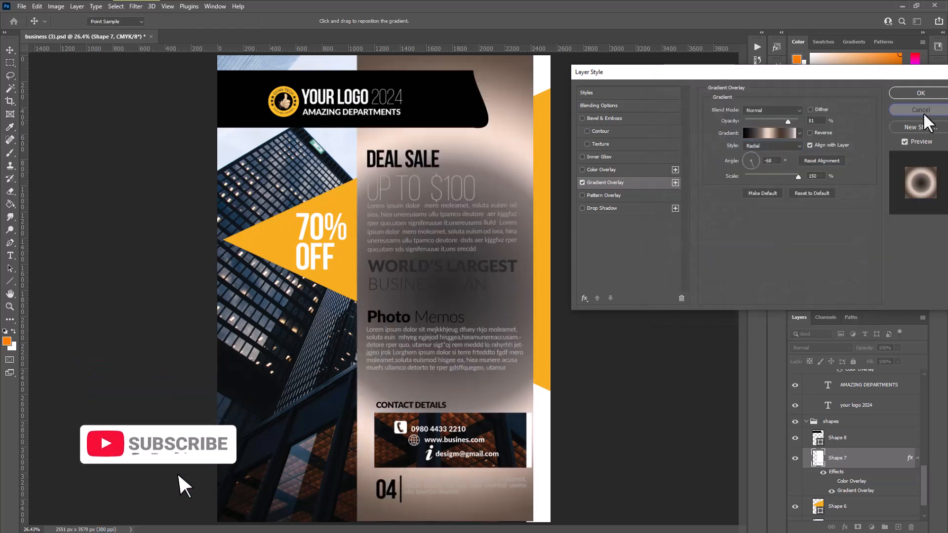
left_click(921, 111)
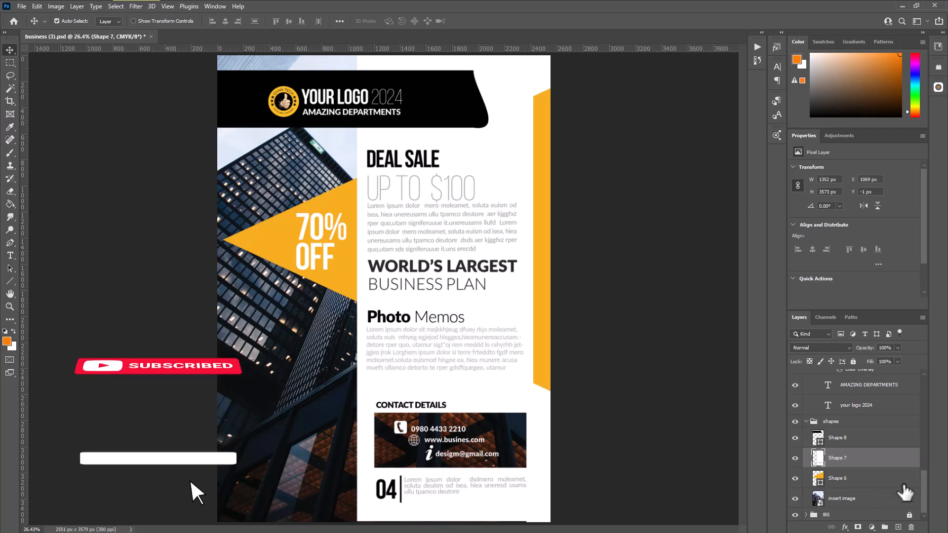
Toggle the visibility of the "04" text layer and the contact group off and on to check their contents
scroll(888, 489, "up", 2)
scroll(883, 487, "up", 5)
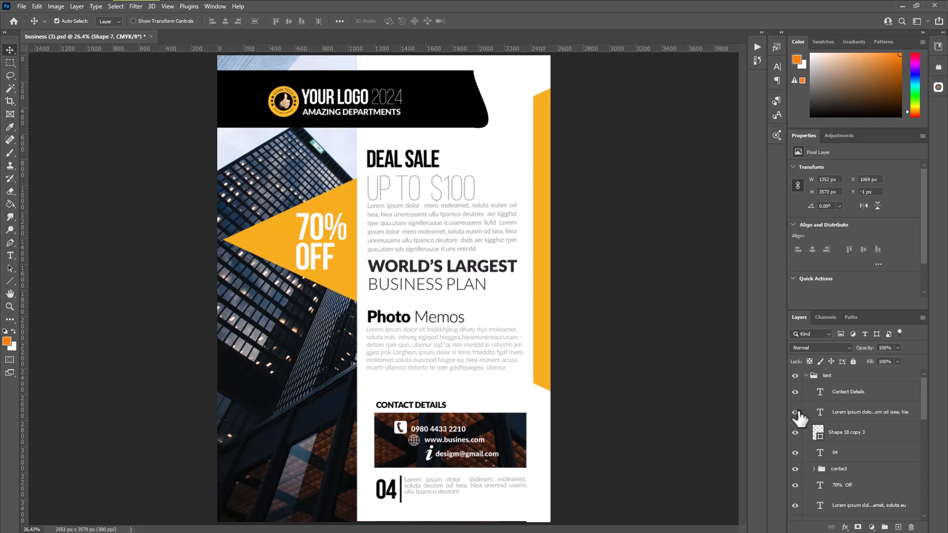
left_click(795, 452)
left_click(810, 452)
left_click(795, 452)
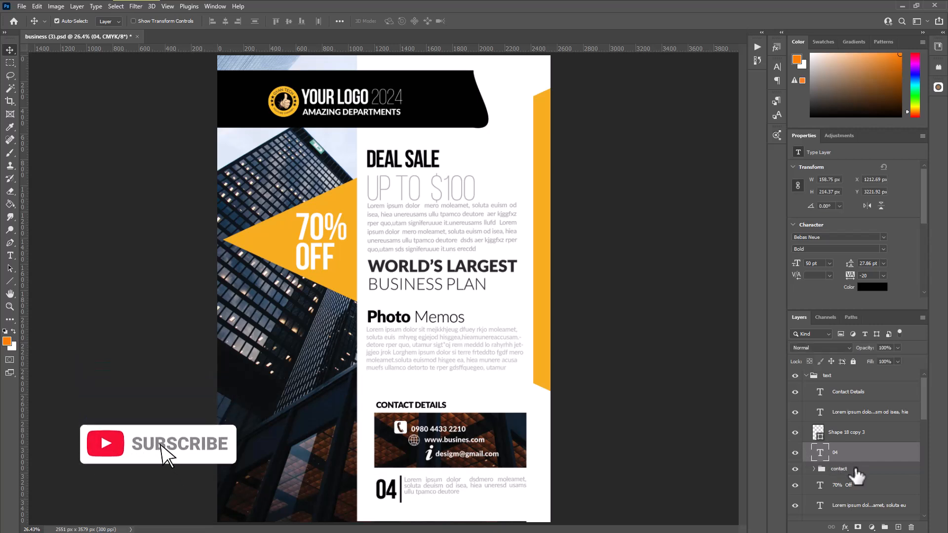
left_click(841, 469)
left_click(795, 468)
left_click(795, 469)
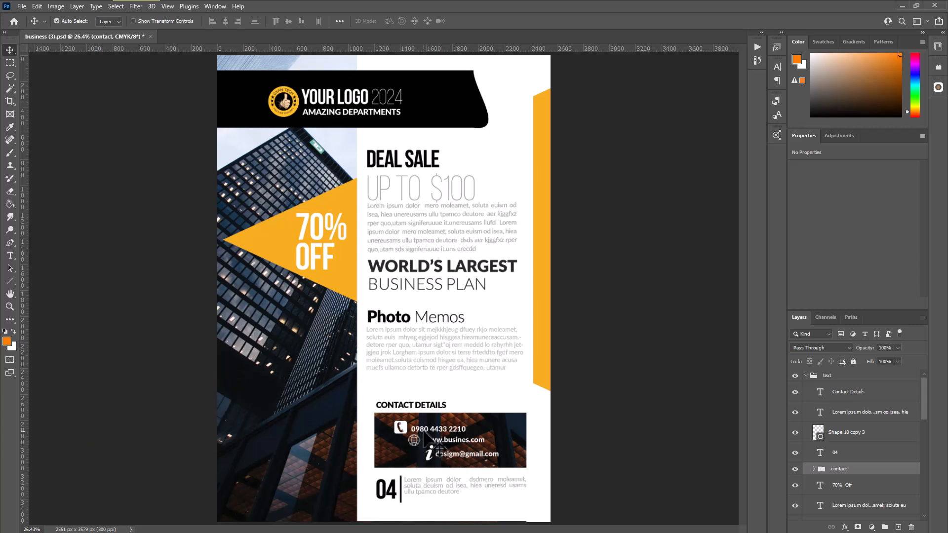
Expand the contact group and toggle Shape 16's visibility off and on to identify its icon
left_click(813, 469)
scroll(864, 490, "down", 1)
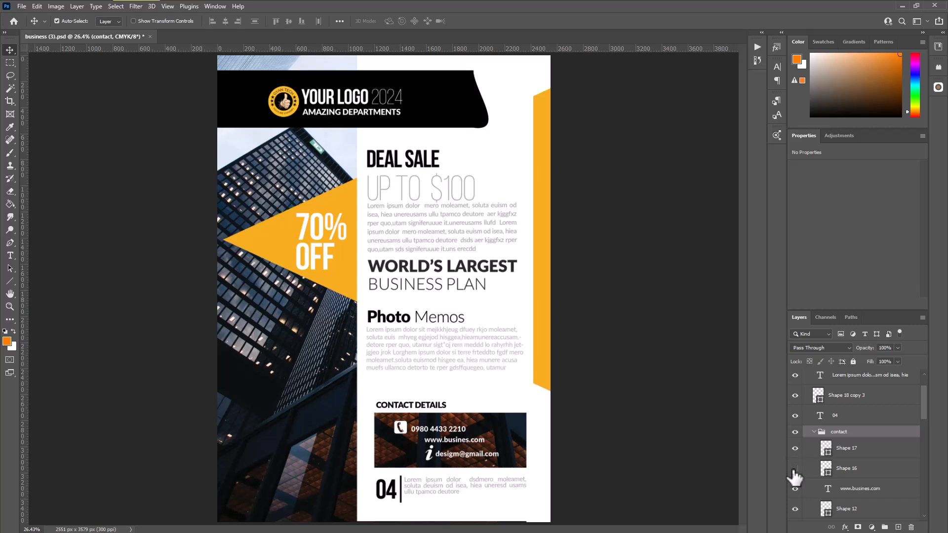
scroll(798, 511, "down", 1)
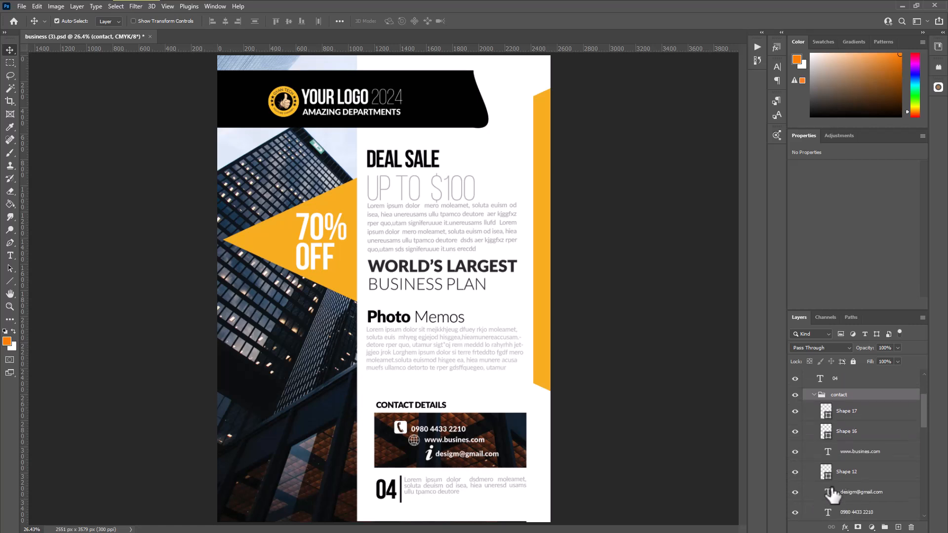
Try recoloring the phone icon, Shape 12, to bright green 23fc23, and cancel the color change
double_click(826, 472)
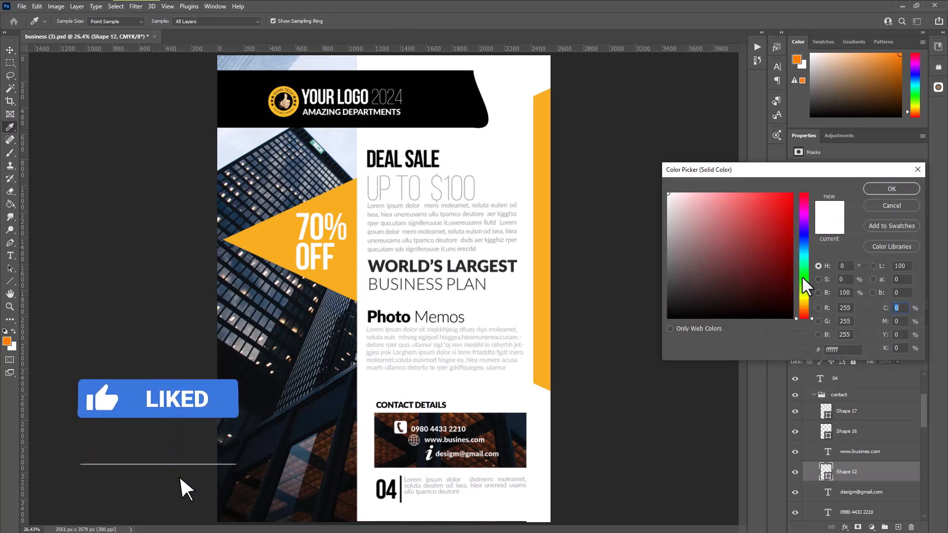
left_click(804, 276)
left_click(788, 198)
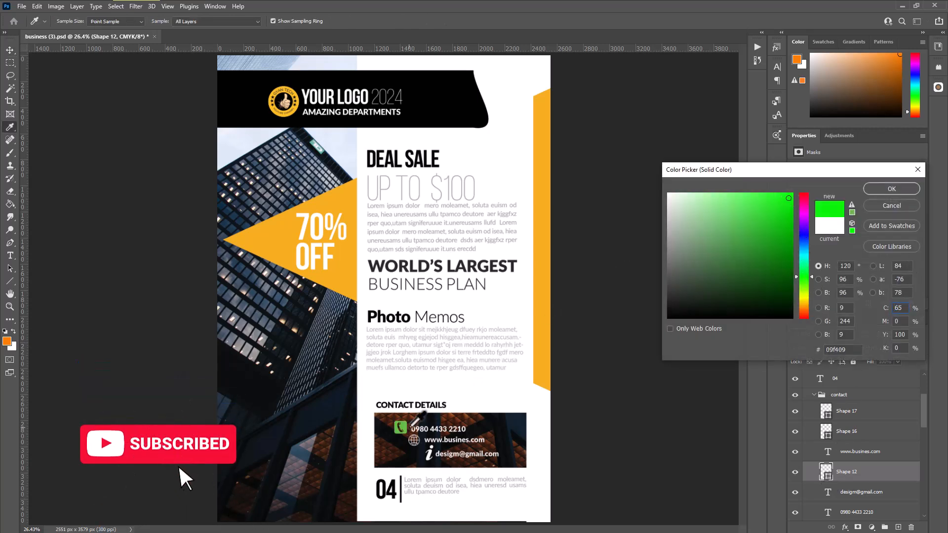
left_click(775, 195)
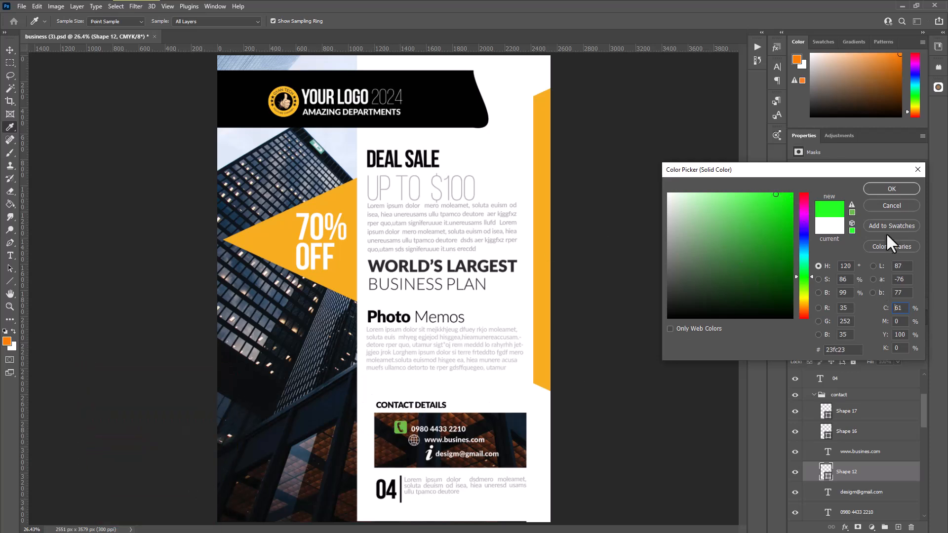
left_click(887, 206)
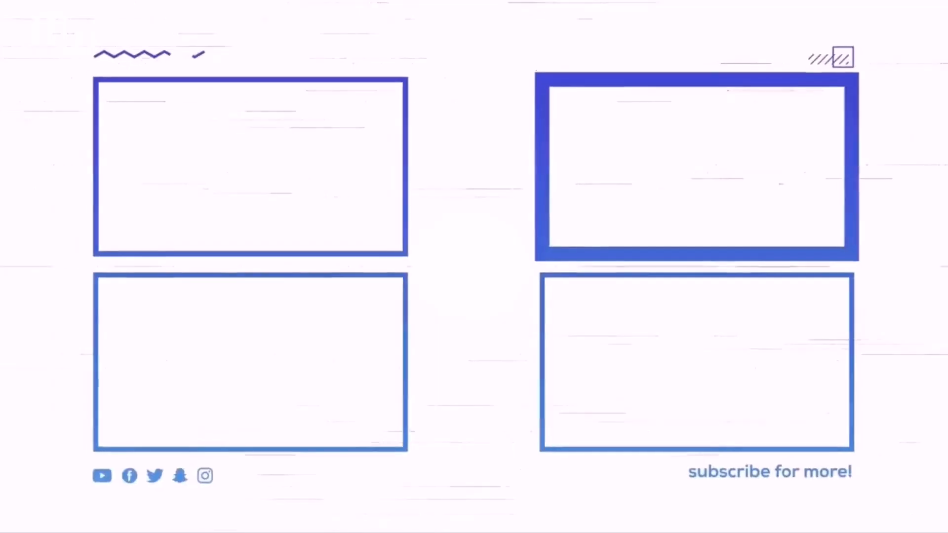